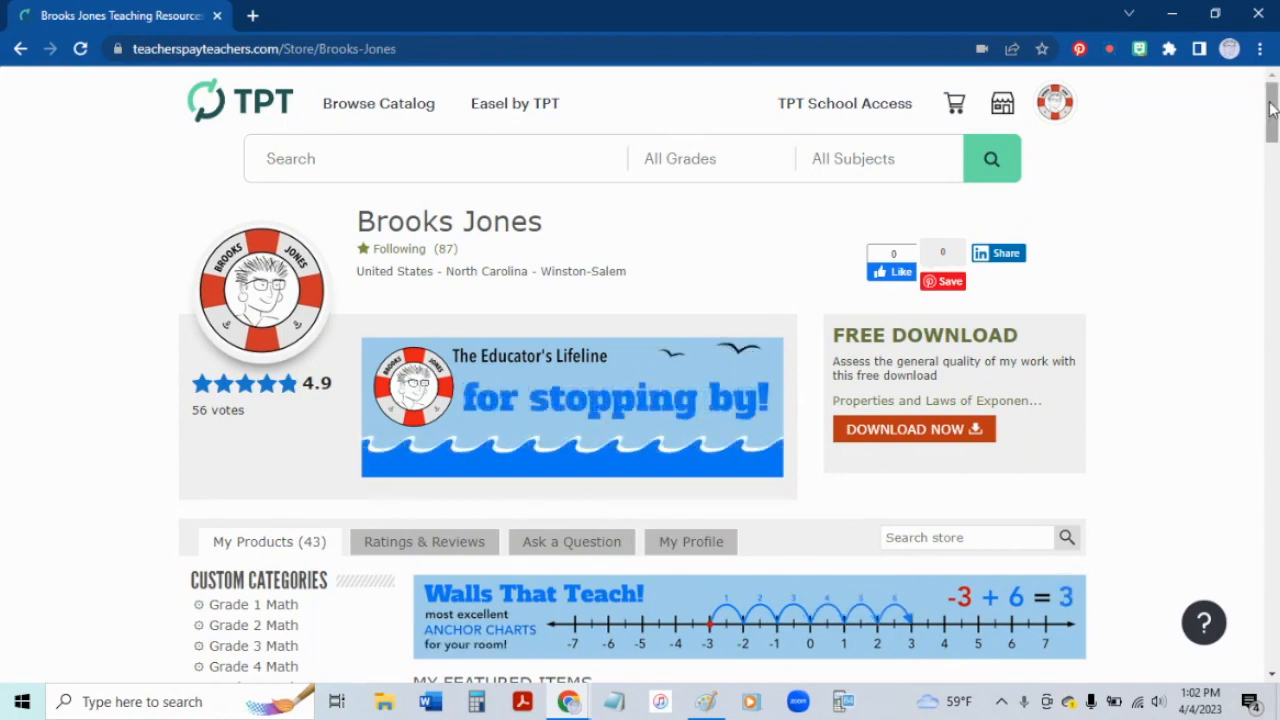
Step: Open the store profile settings from the account menu and start editing them
{"action": "left_click_drag", "start_coordinate": [1272, 108], "coordinate": [1272, 128]}
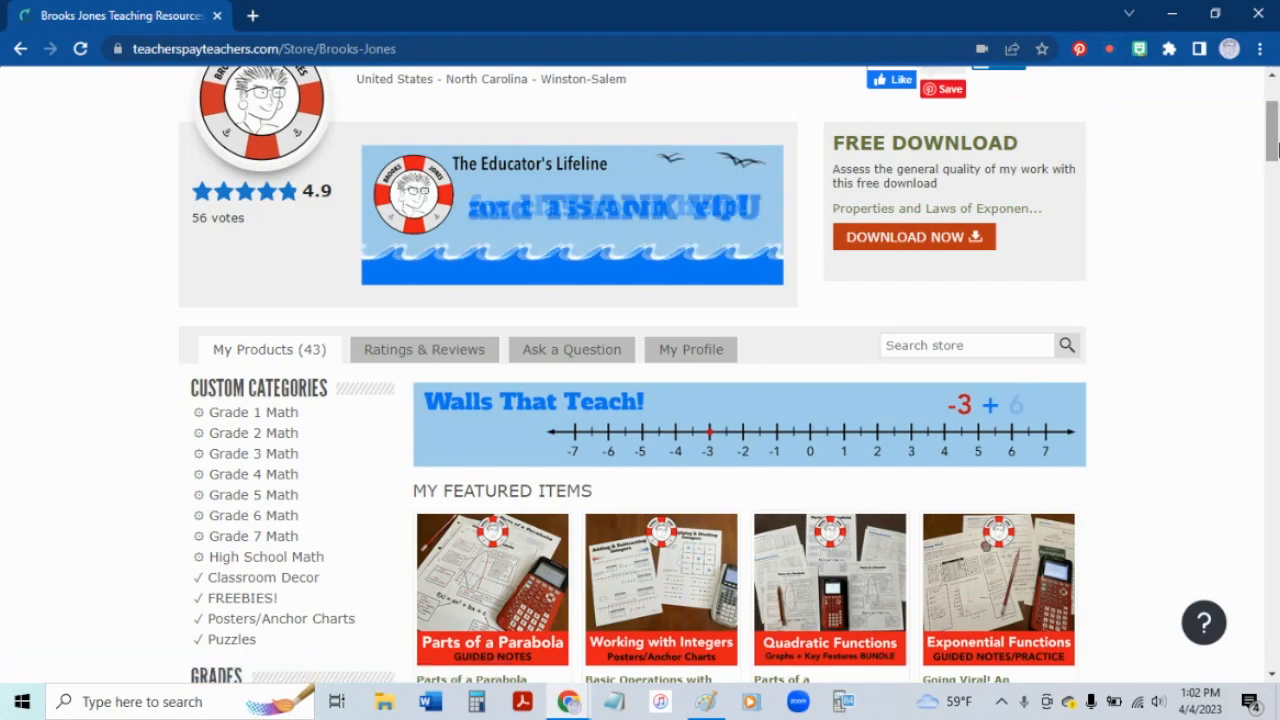
{"action": "left_click_drag", "start_coordinate": [1270, 140], "coordinate": [1236, 249]}
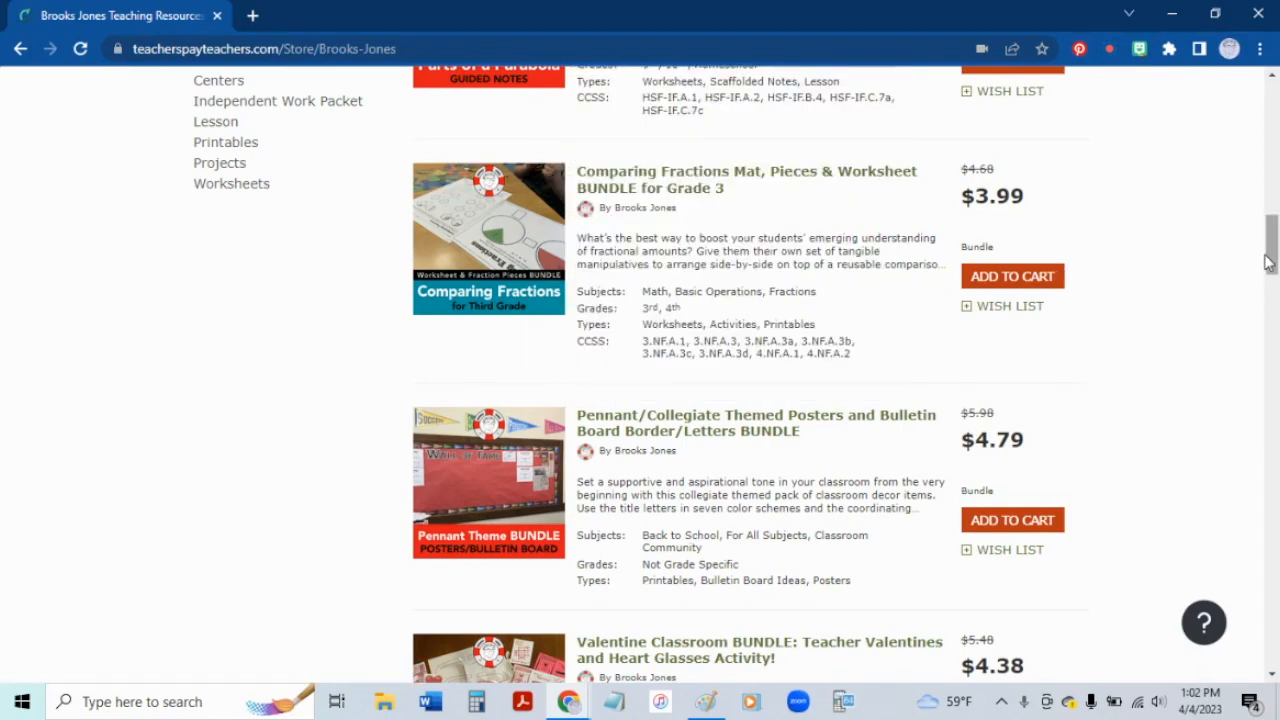
{"action": "left_click_drag", "start_coordinate": [1270, 263], "coordinate": [1268, 115]}
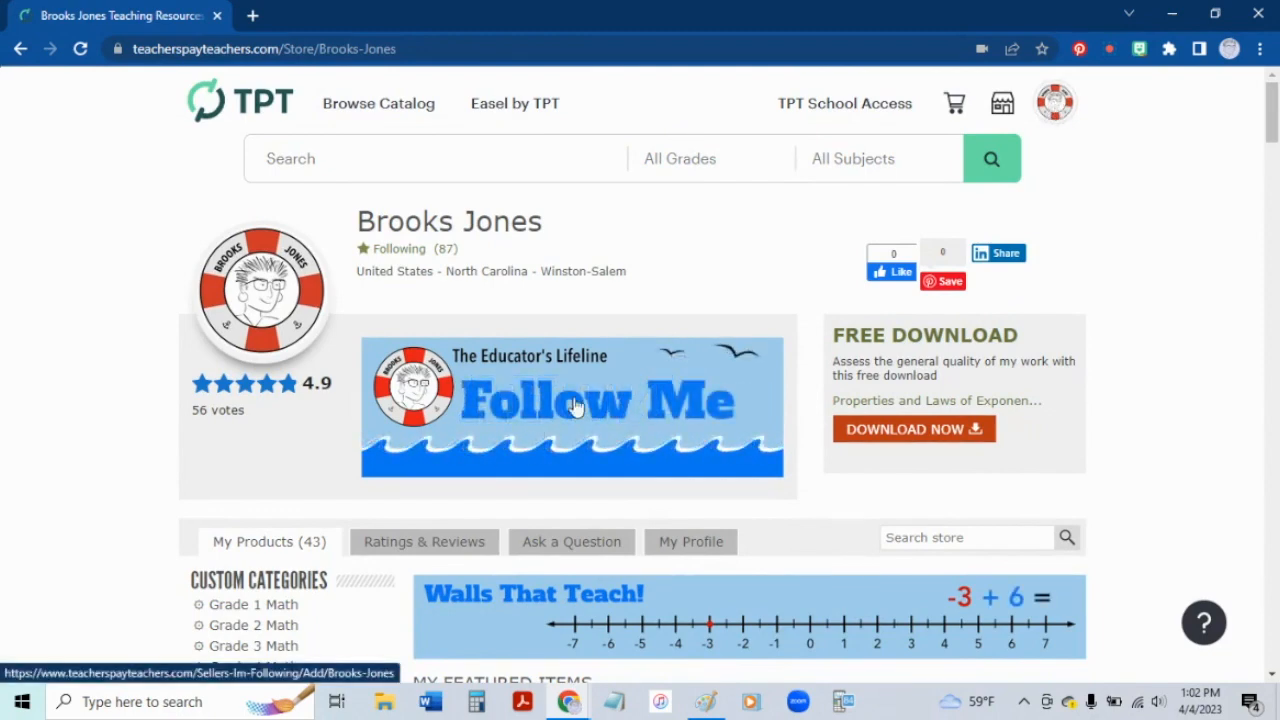
{"action": "left_click", "coordinate": [1054, 102]}
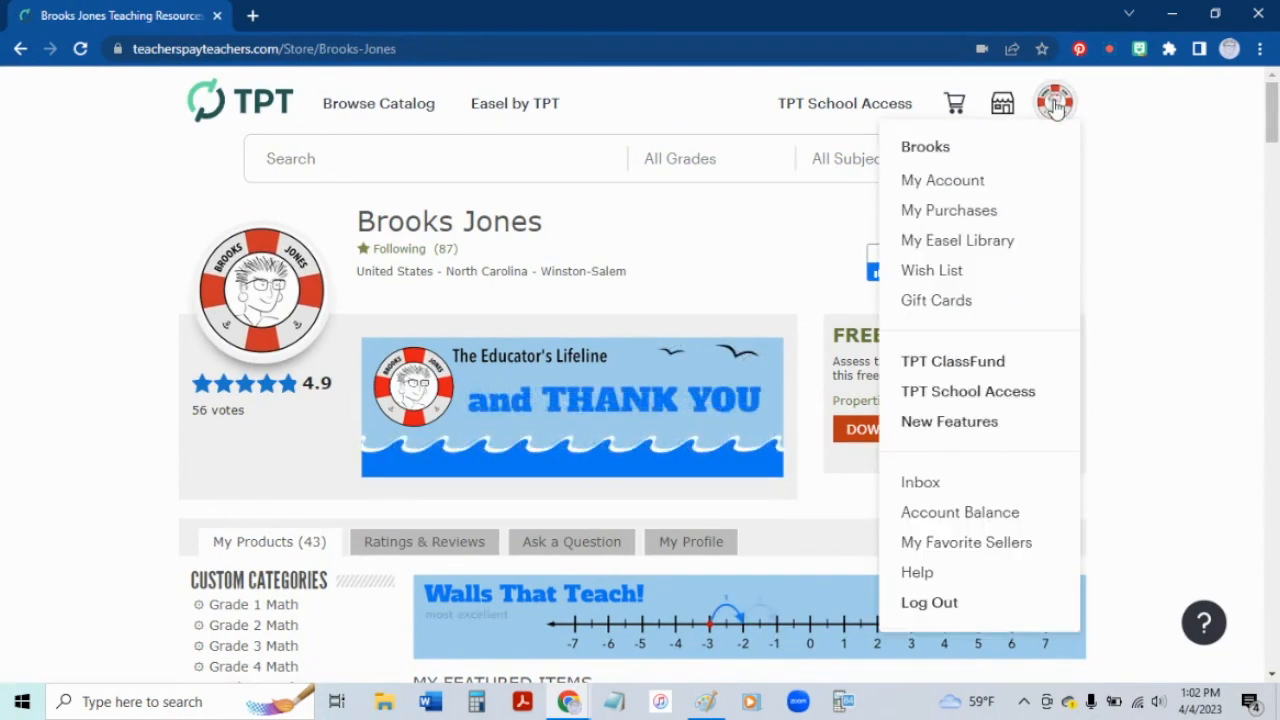
{"action": "left_click", "coordinate": [957, 183]}
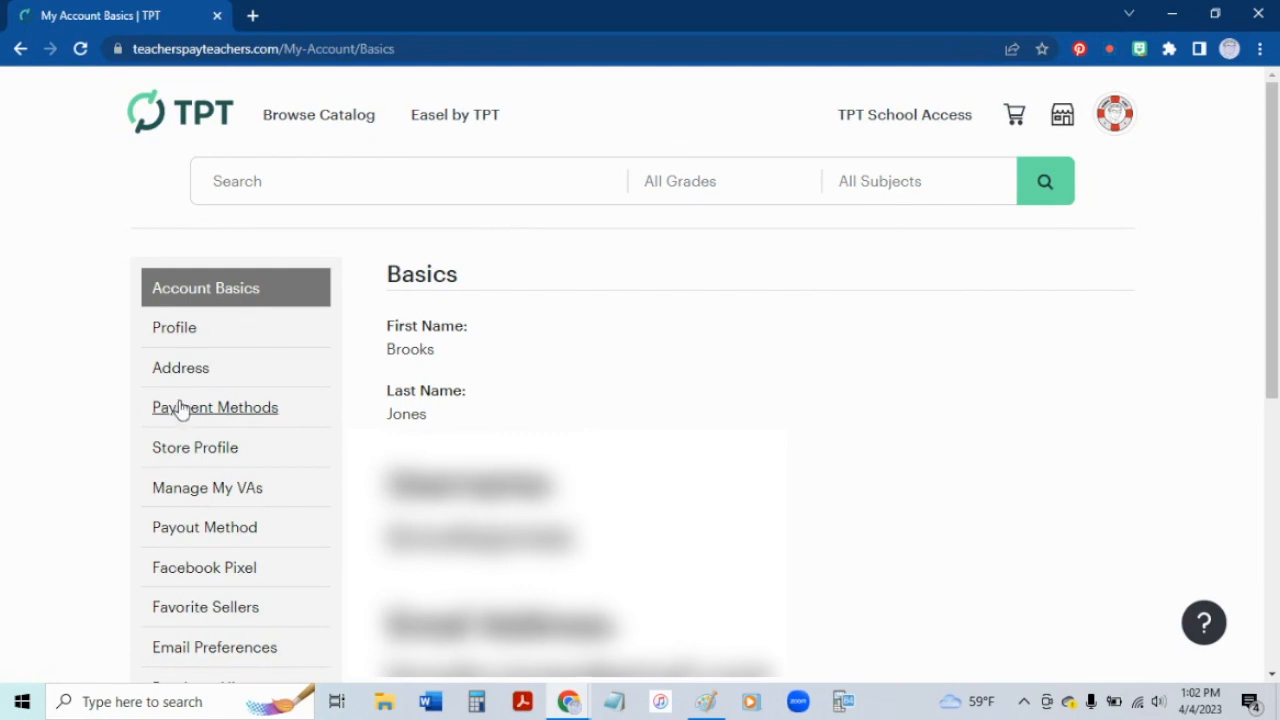
{"action": "left_click", "coordinate": [187, 451]}
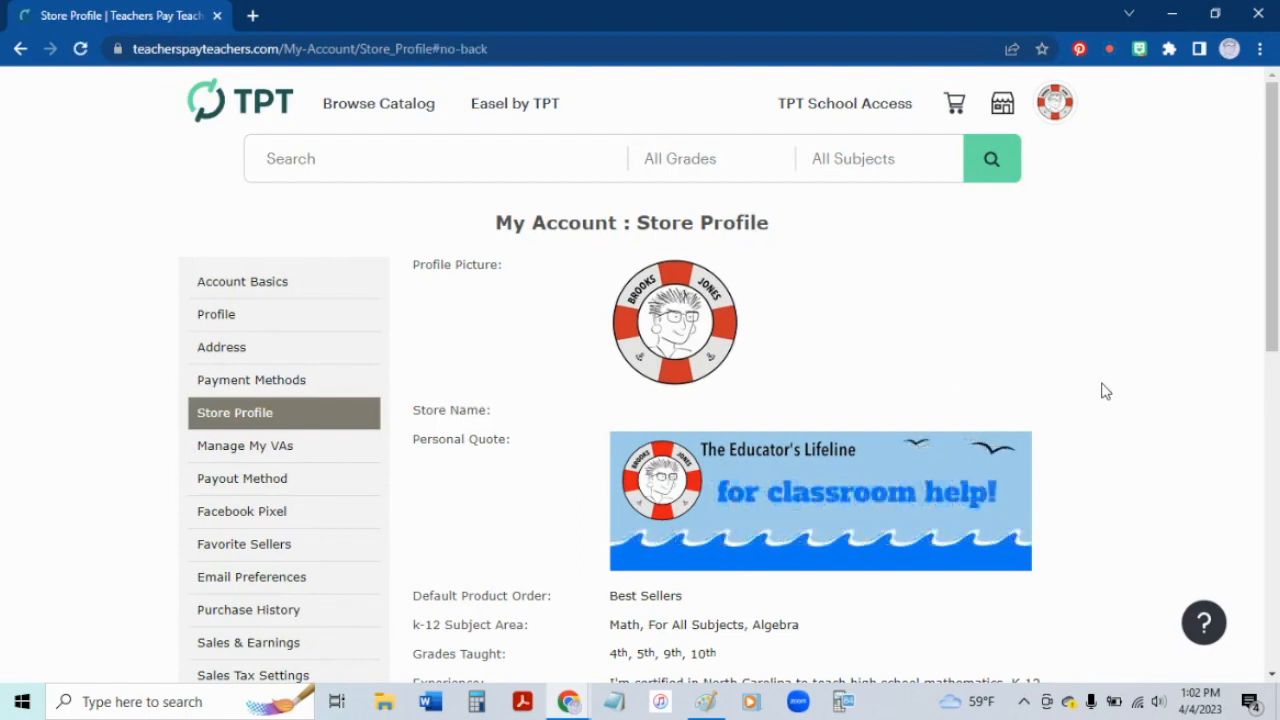
{"action": "scroll", "coordinate": [1105, 391], "scroll_direction": "down", "scroll_amount": 4}
{"action": "scroll", "coordinate": [1105, 391], "scroll_direction": "down", "scroll_amount": 2}
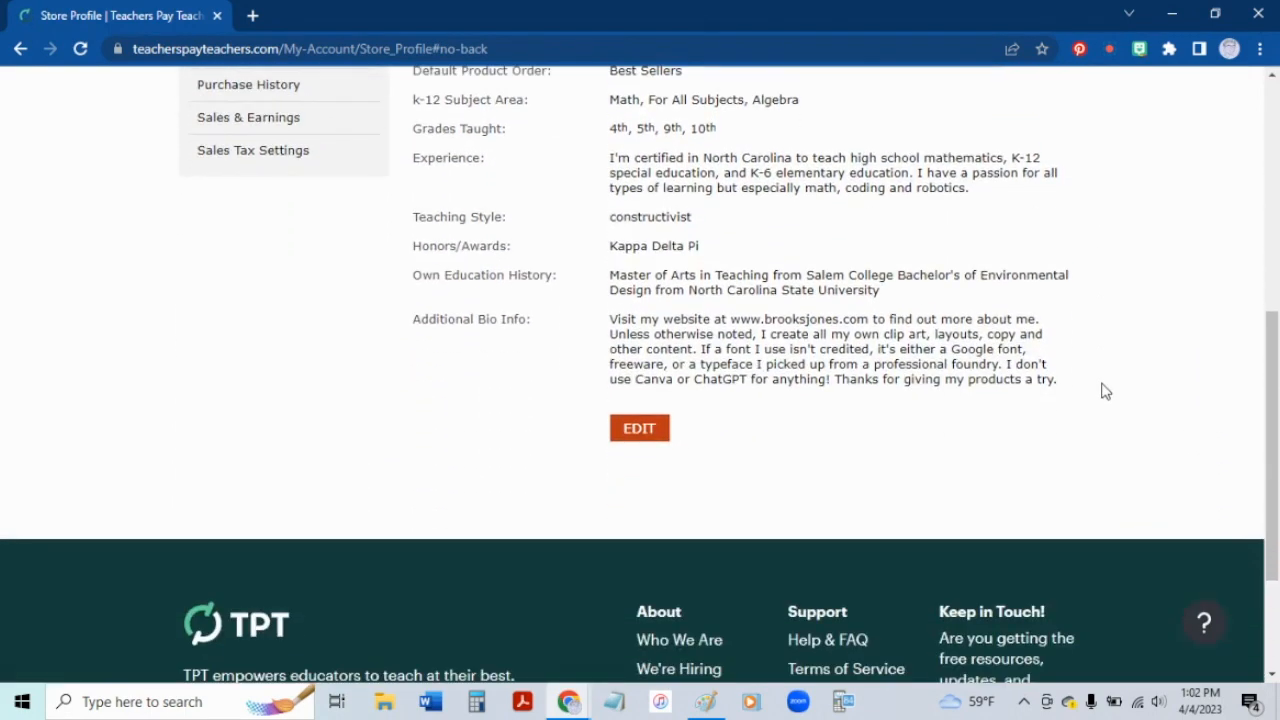
{"action": "left_click", "coordinate": [646, 437]}
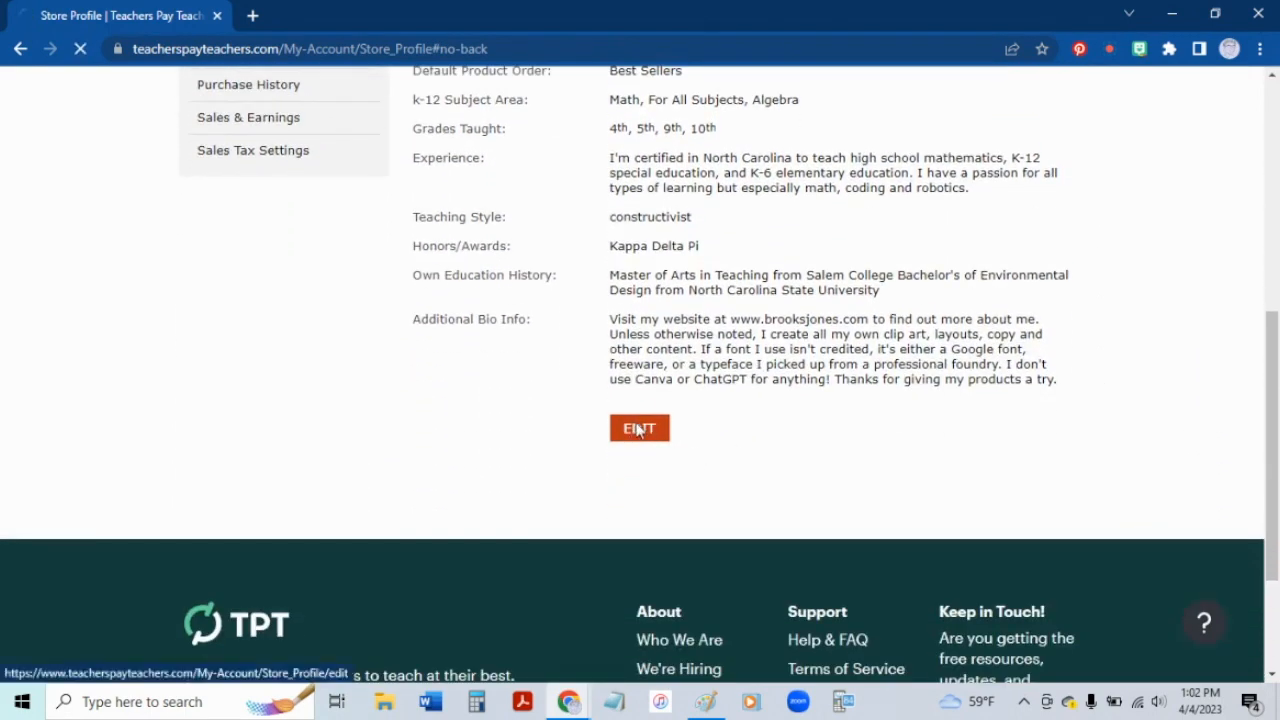
Step: Choose UC_PR_Quote_Box_Banner.gif from the Desktop's TPT Banner Files folder as the personal quote image
{"action": "scroll", "coordinate": [1057, 423], "scroll_direction": "down", "scroll_amount": 3}
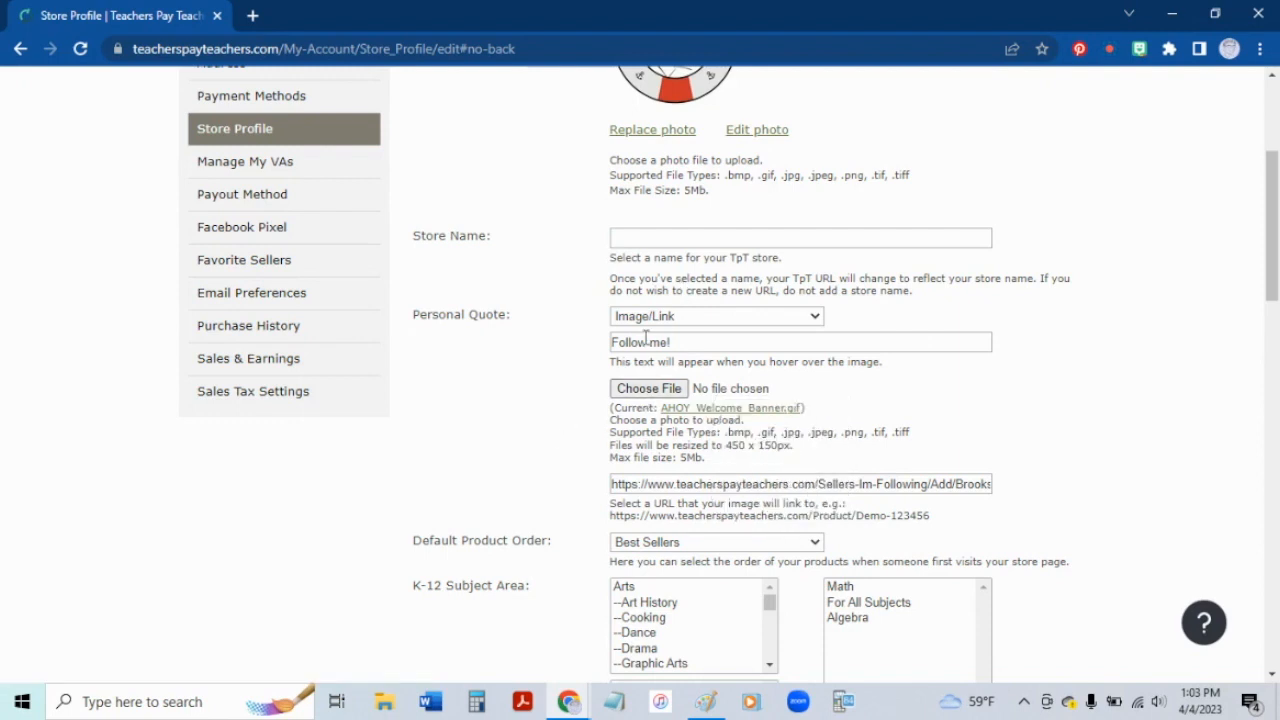
{"action": "left_click", "coordinate": [647, 388]}
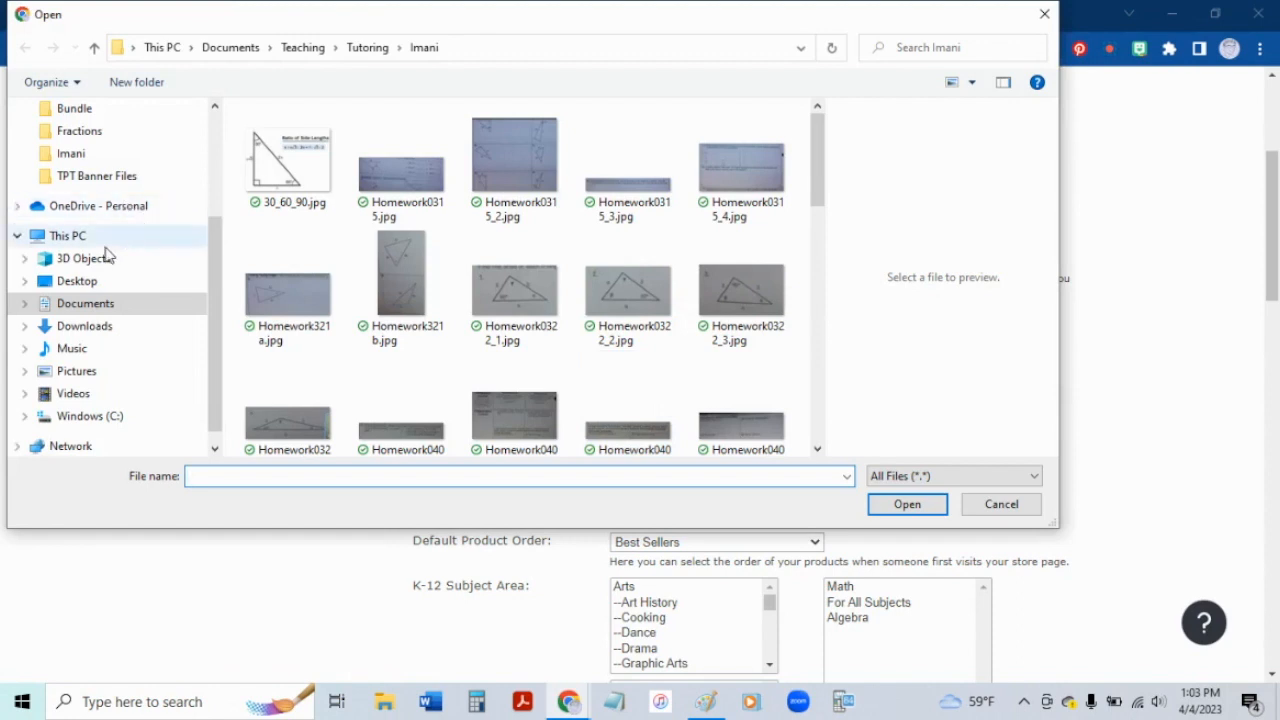
{"action": "left_click", "coordinate": [89, 284]}
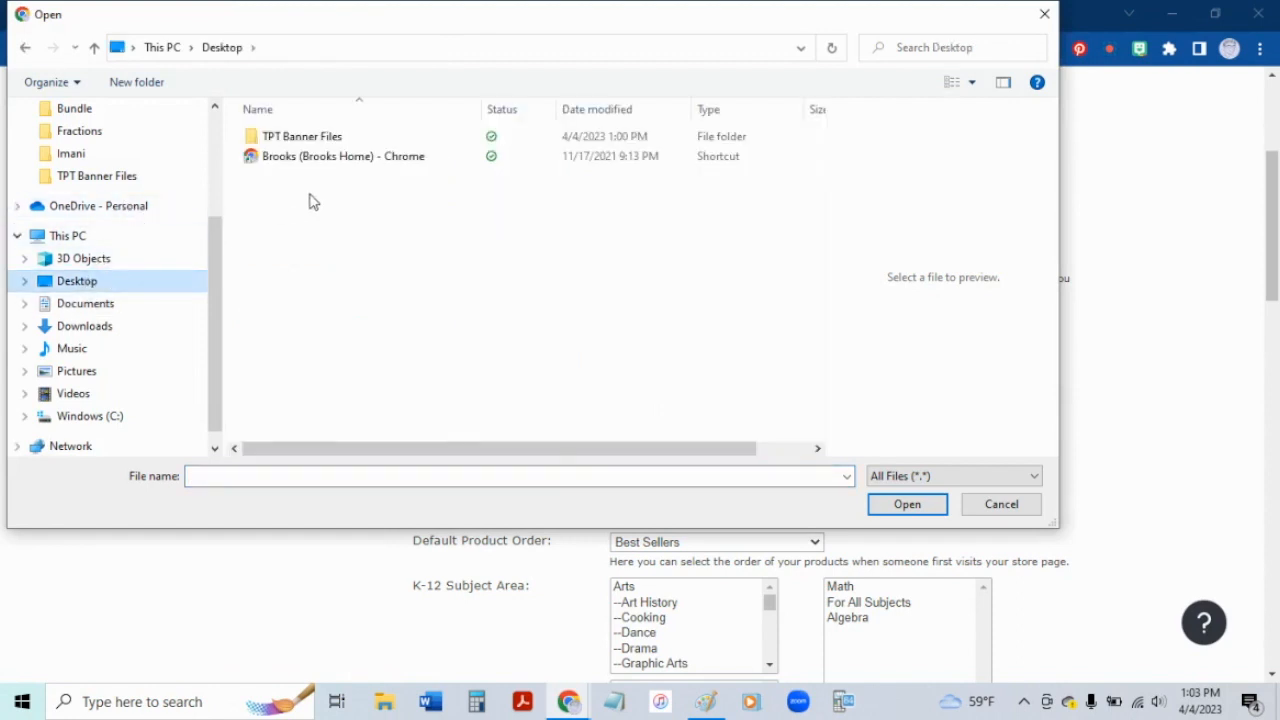
{"action": "double_click", "coordinate": [271, 137]}
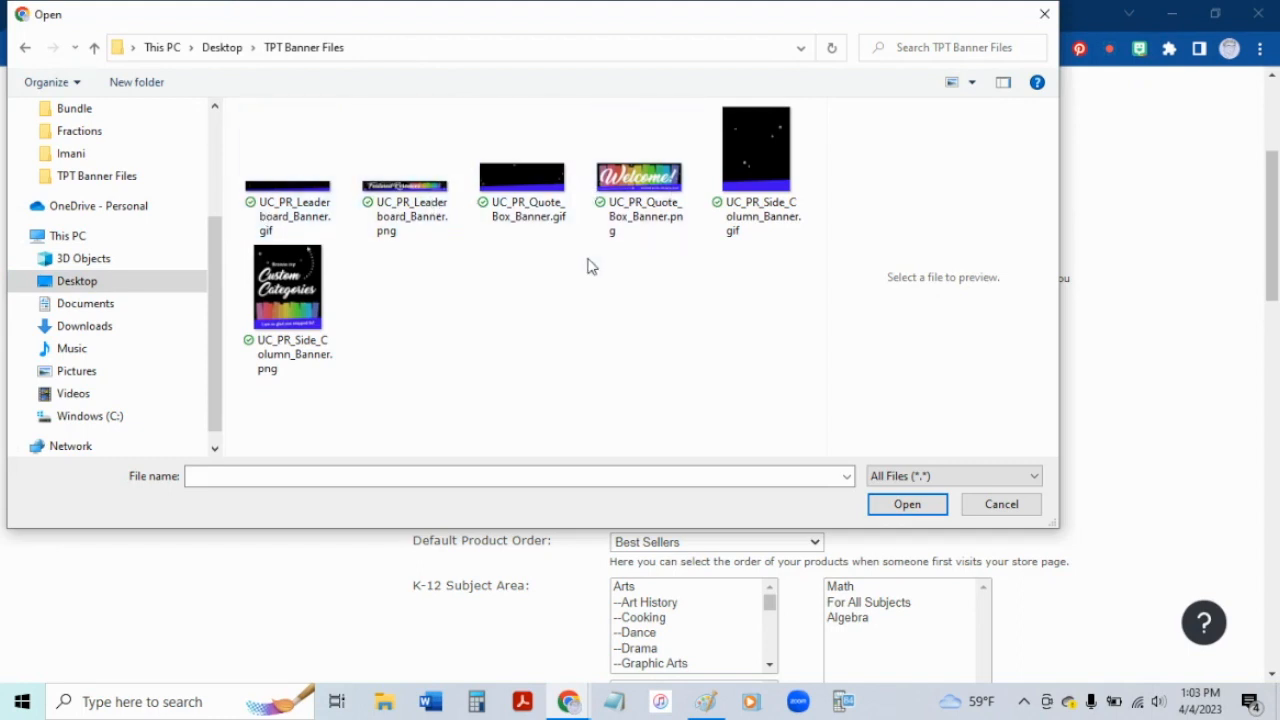
{"action": "left_click", "coordinate": [518, 182]}
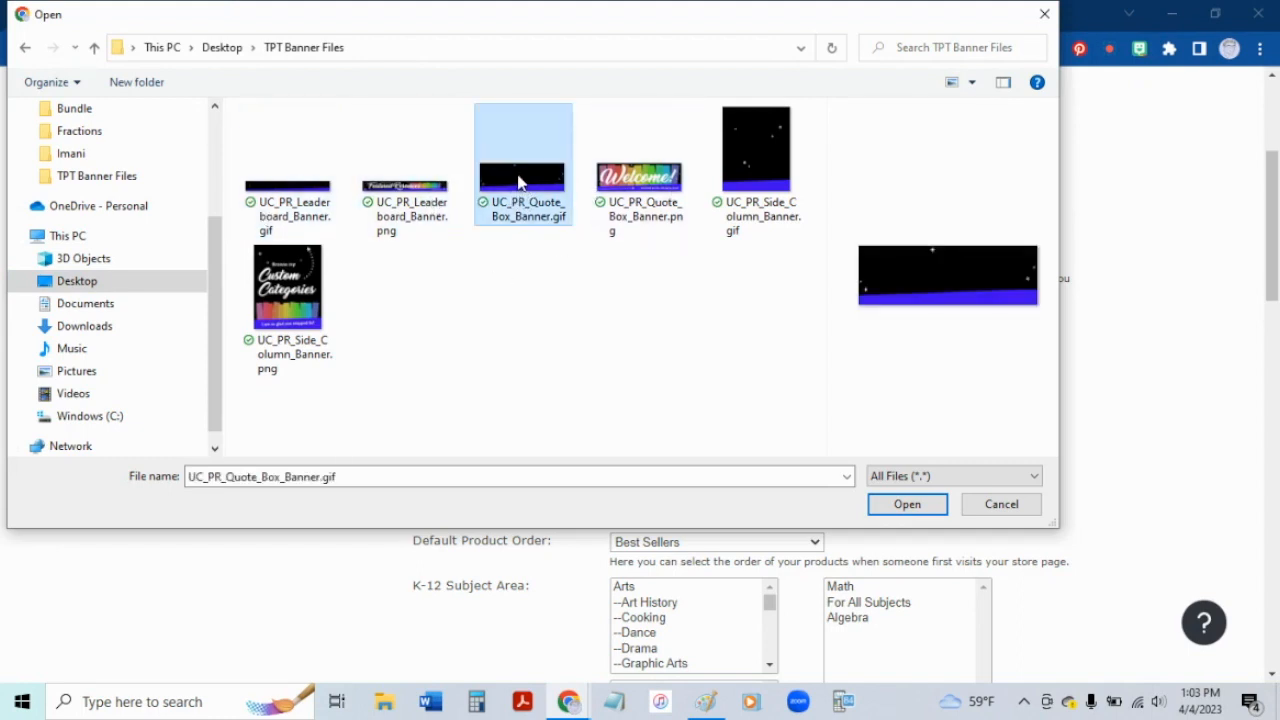
{"action": "left_click", "coordinate": [906, 506]}
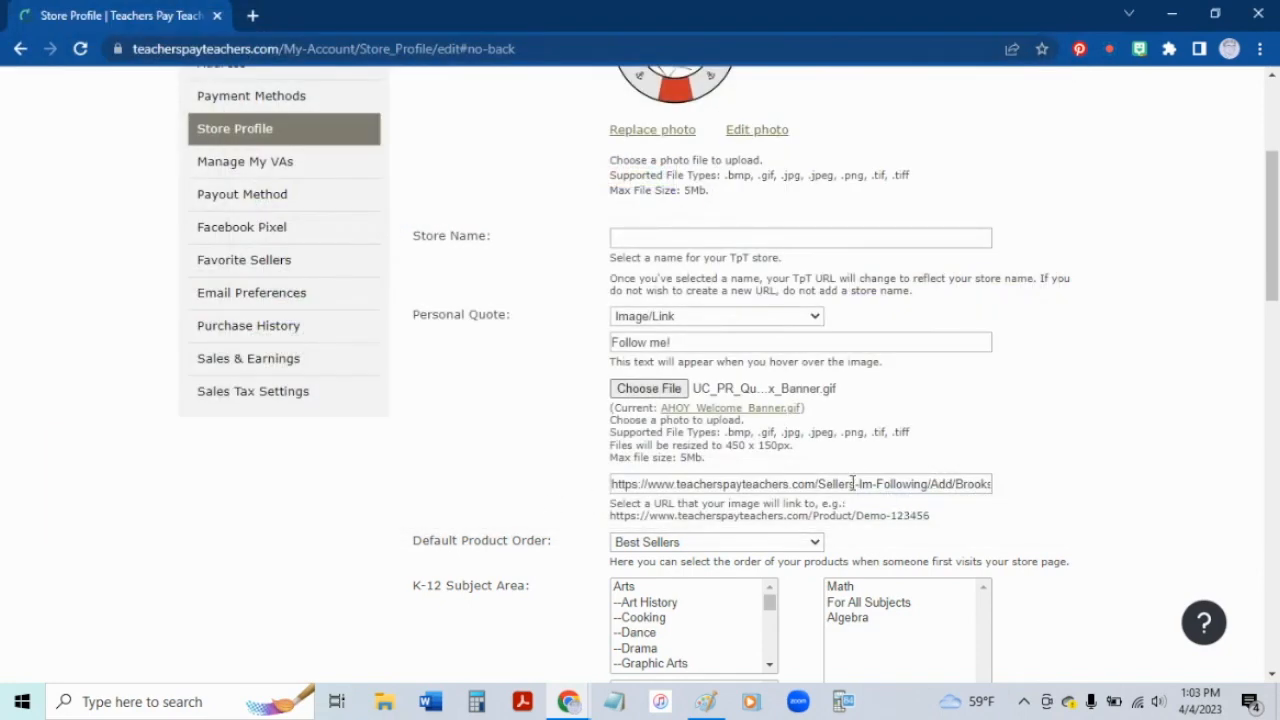
Step: Save the updated store profile
{"action": "left_click", "coordinate": [737, 483]}
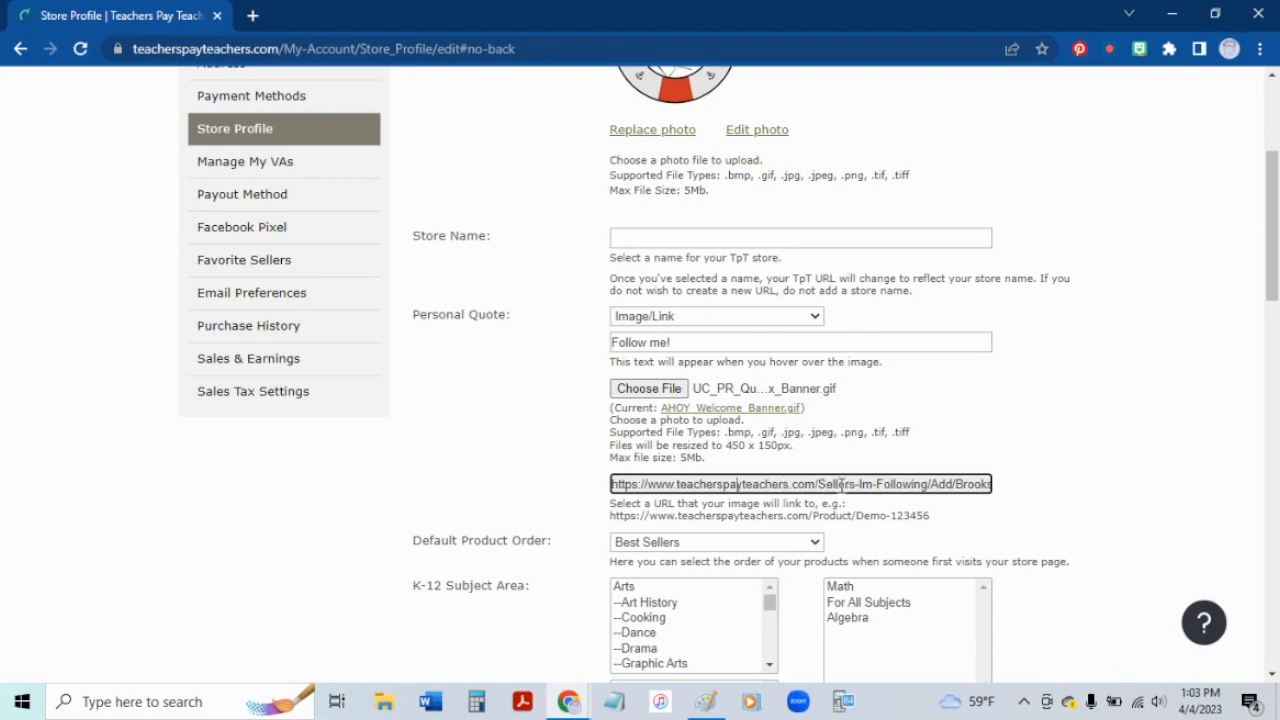
{"action": "left_click_drag", "start_coordinate": [1265, 248], "coordinate": [1200, 578]}
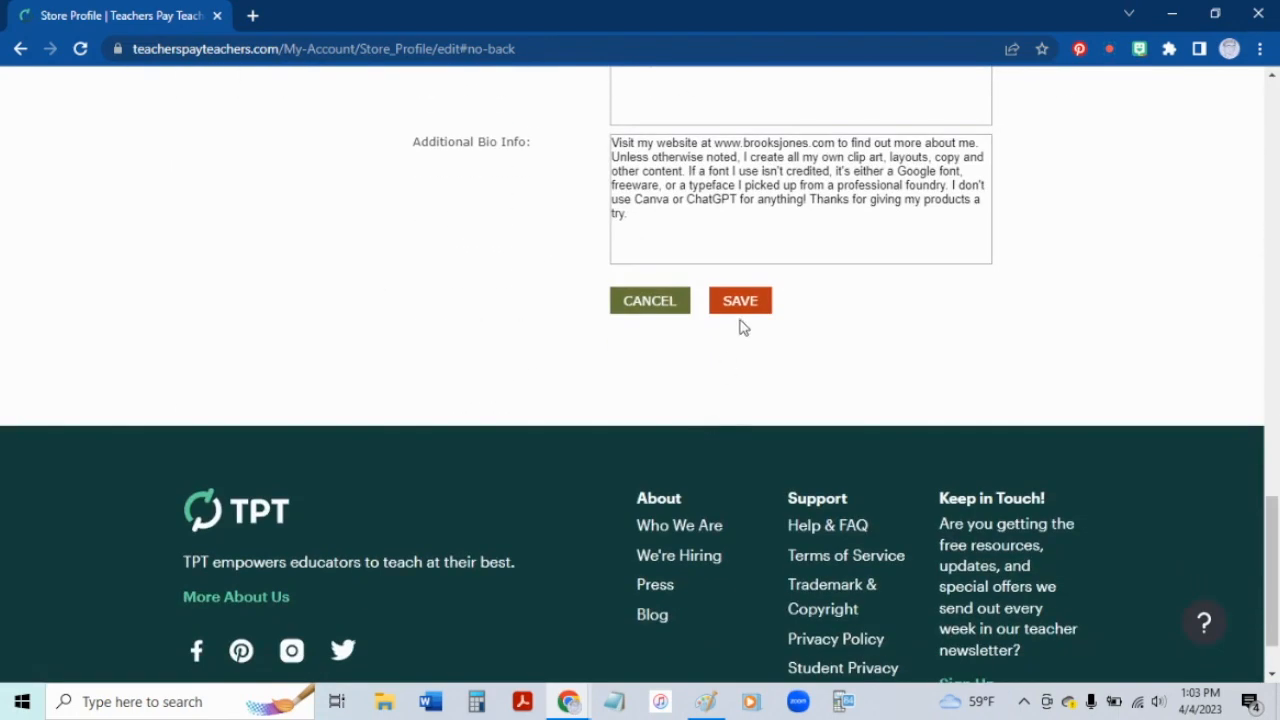
{"action": "left_click", "coordinate": [728, 298]}
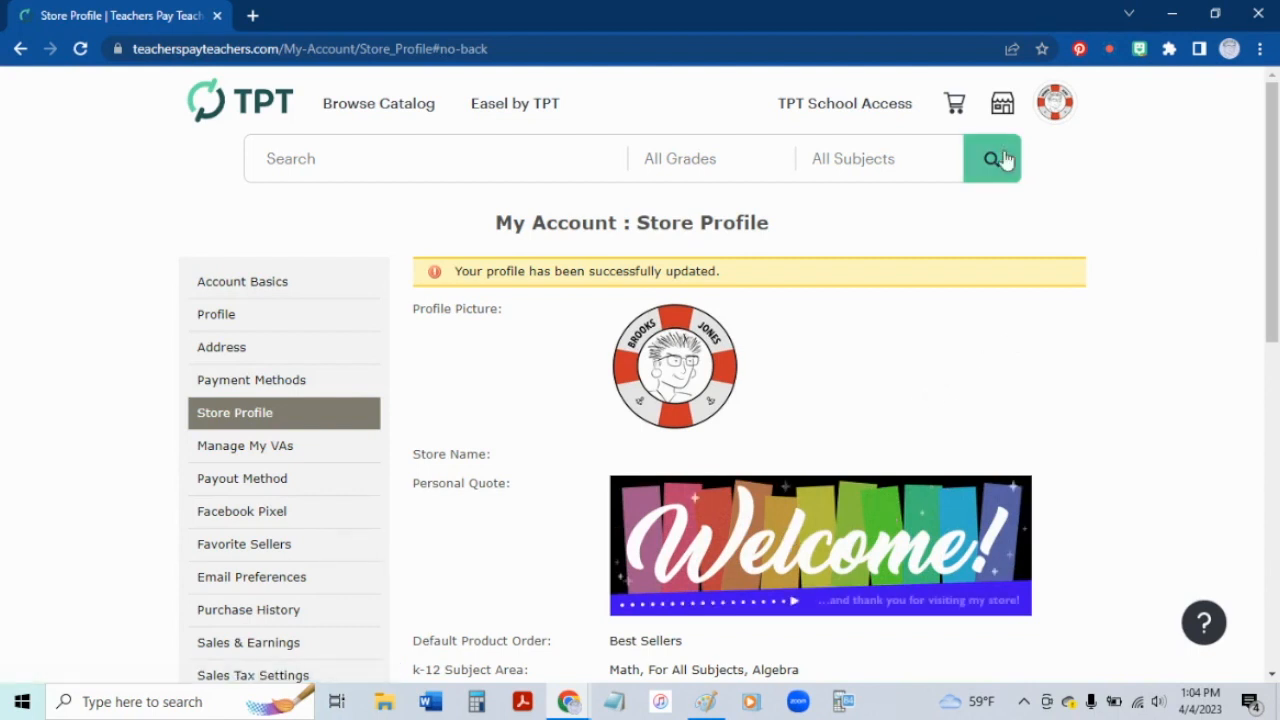
Step: Open the seller dashboard and switch to its Marketing section
{"action": "mouse_move", "coordinate": [1003, 104]}
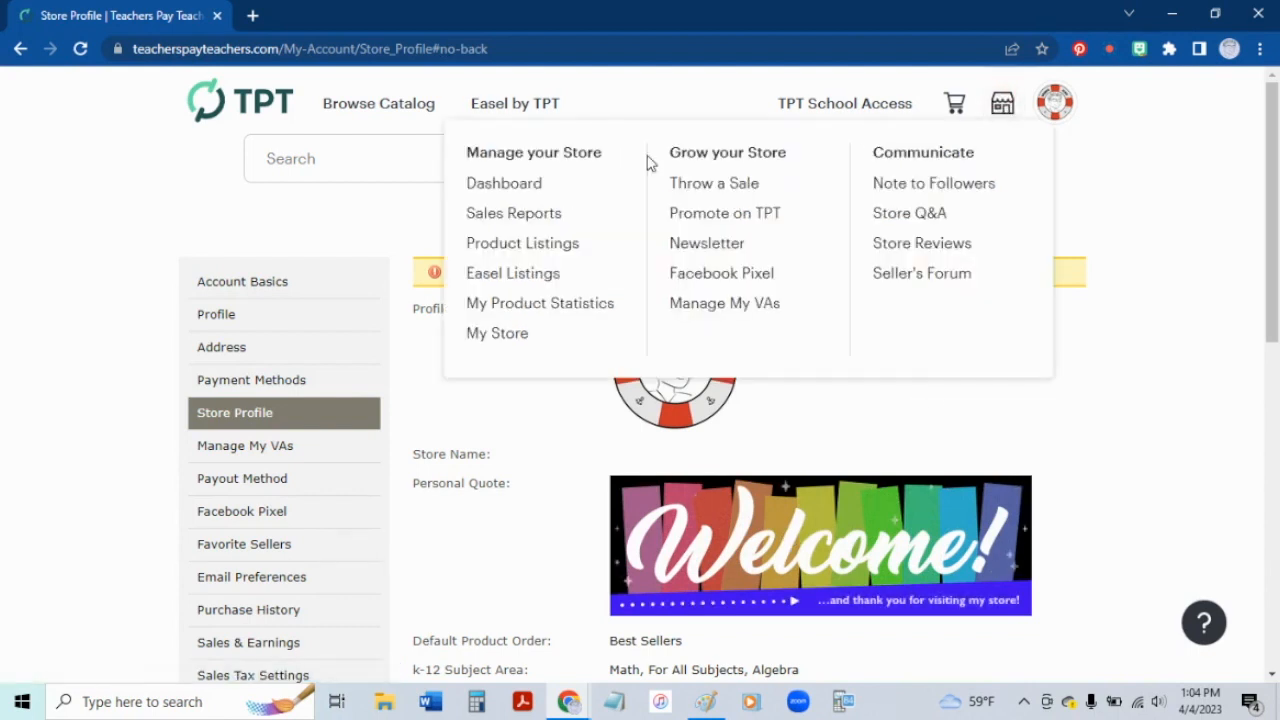
{"action": "left_click", "coordinate": [498, 191]}
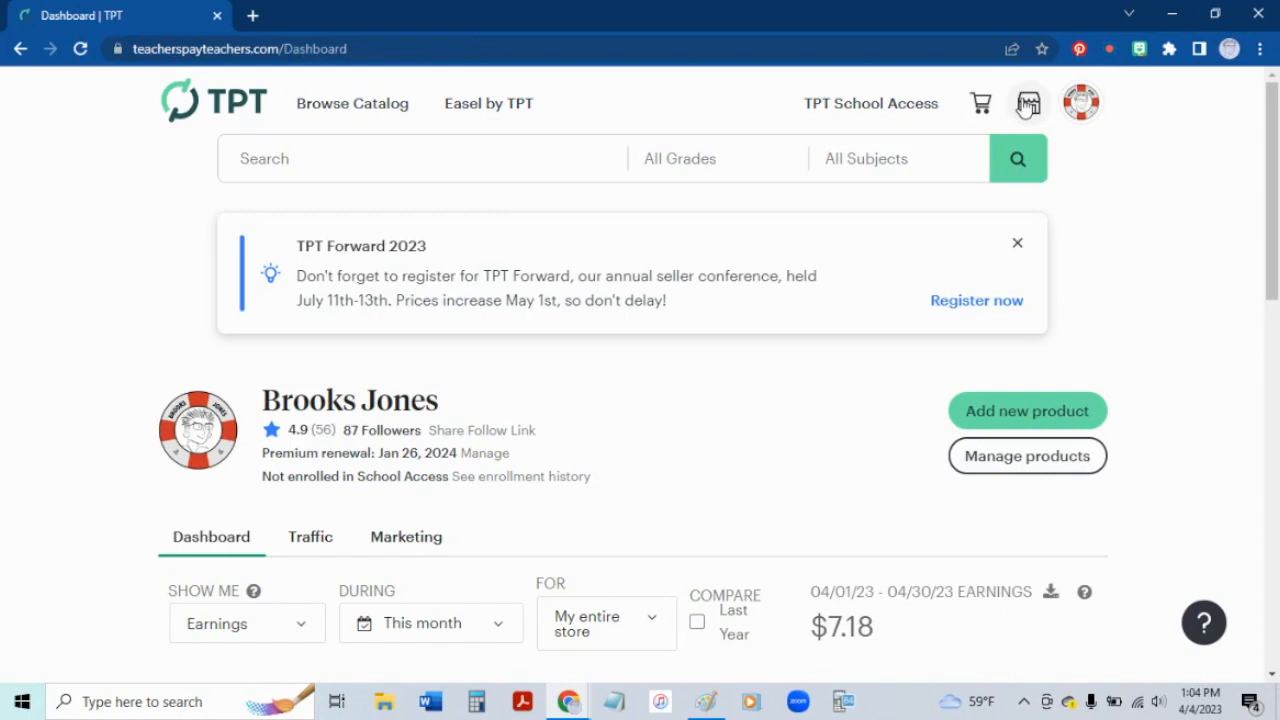
{"action": "left_click", "coordinate": [1027, 104]}
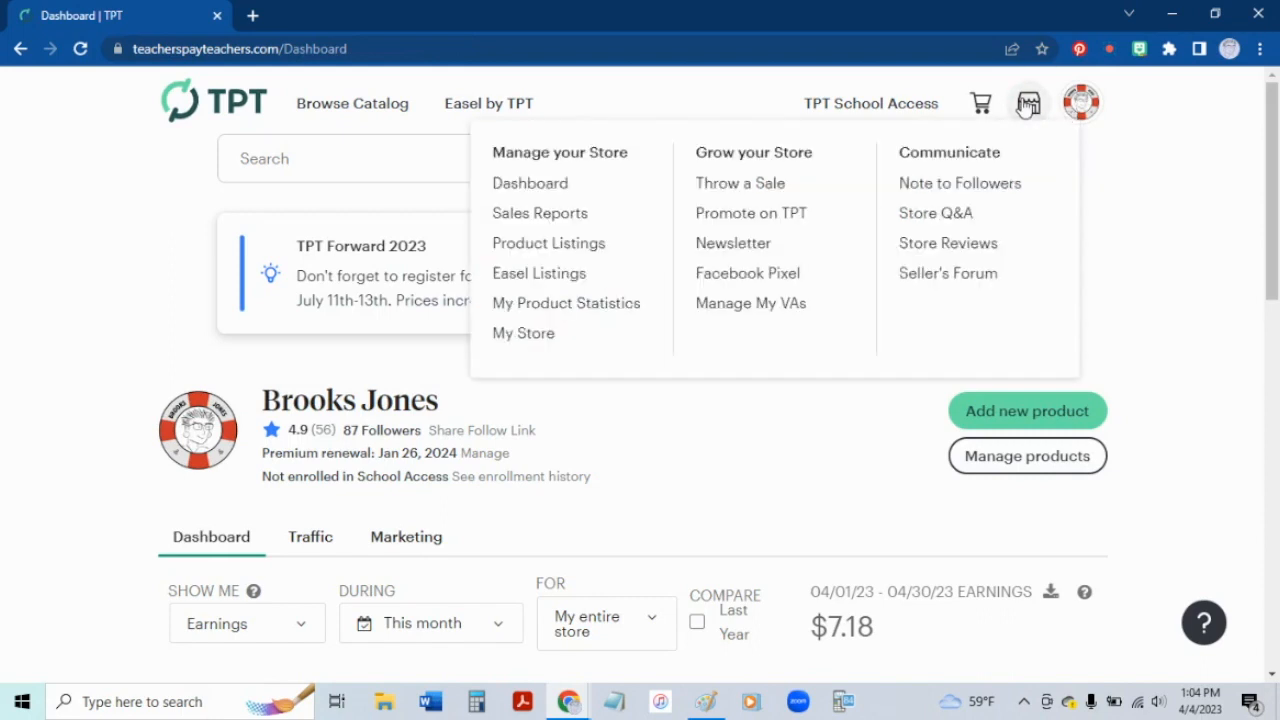
{"action": "left_click", "coordinate": [745, 85]}
{"action": "left_click", "coordinate": [406, 538]}
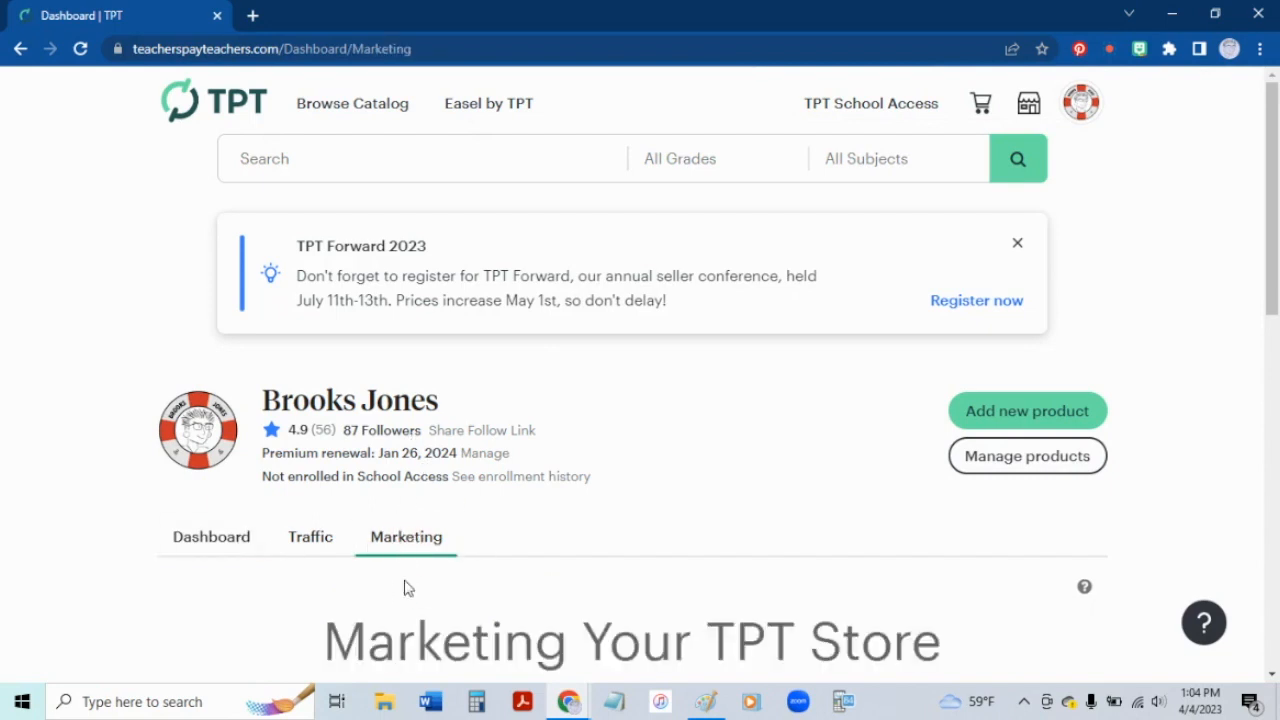
Step: Open the Customize option to upload store banners
{"action": "scroll", "coordinate": [612, 508], "scroll_direction": "down", "scroll_amount": 3}
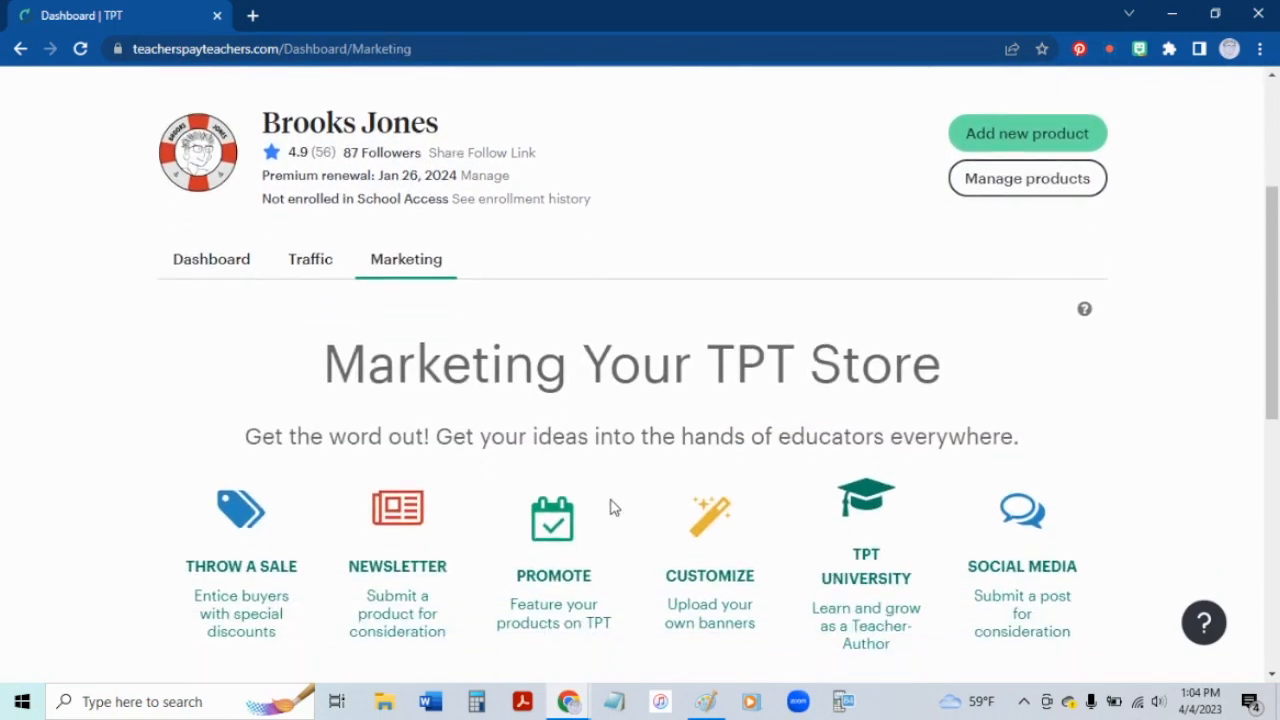
{"action": "scroll", "coordinate": [612, 508], "scroll_direction": "down", "scroll_amount": 2}
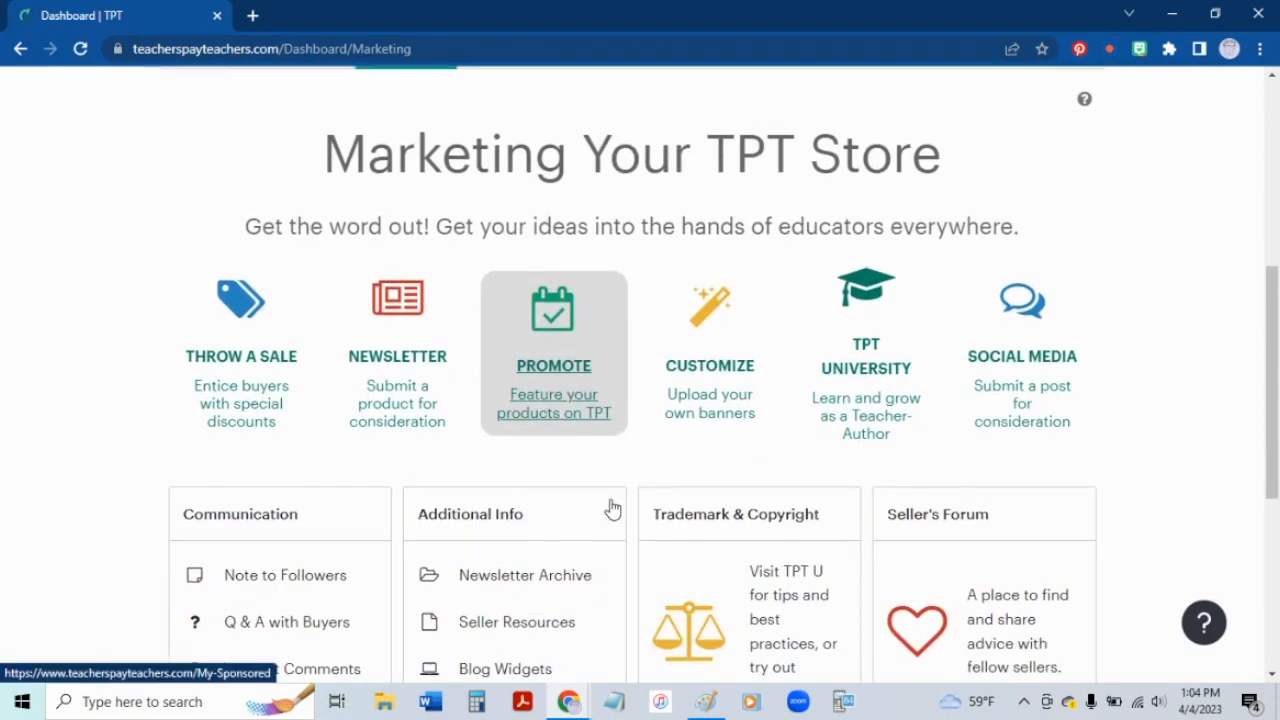
{"action": "left_click", "coordinate": [710, 365]}
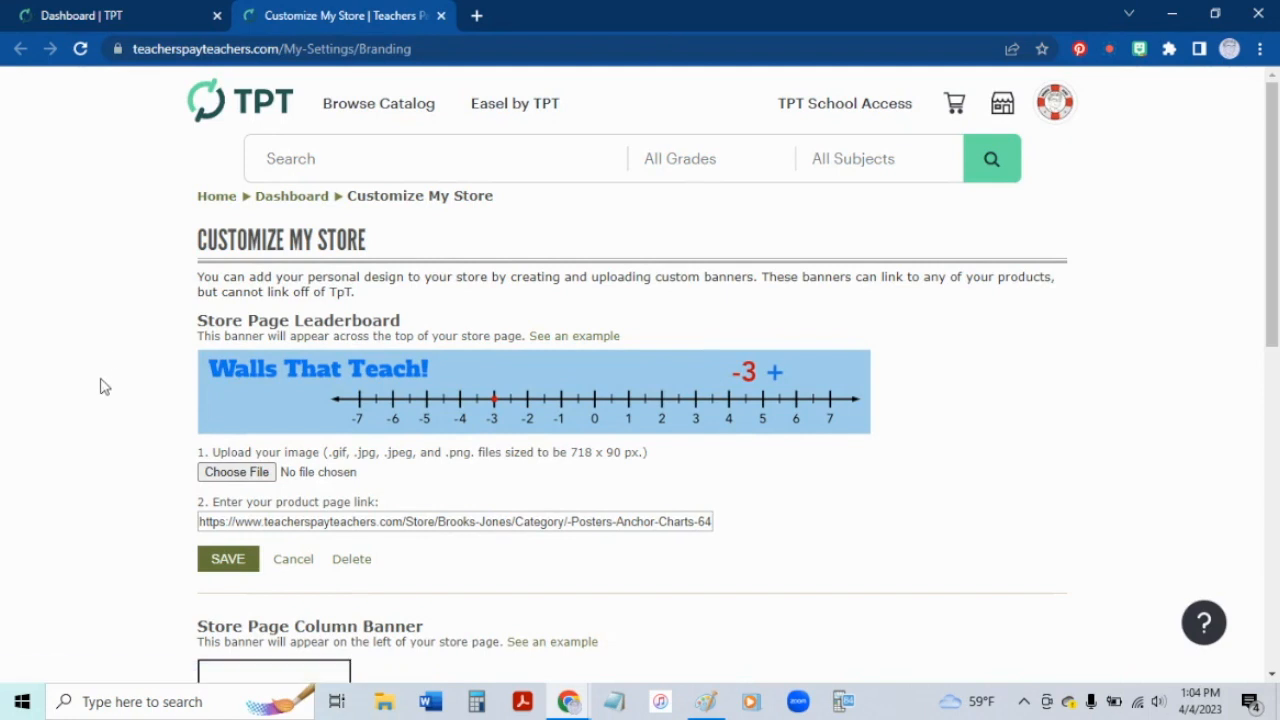
Step: Upload UC_PR_Leaderboard_Banner.gif as the store page leaderboard banner and save it
{"action": "scroll", "coordinate": [100, 387], "scroll_direction": "down", "scroll_amount": 2}
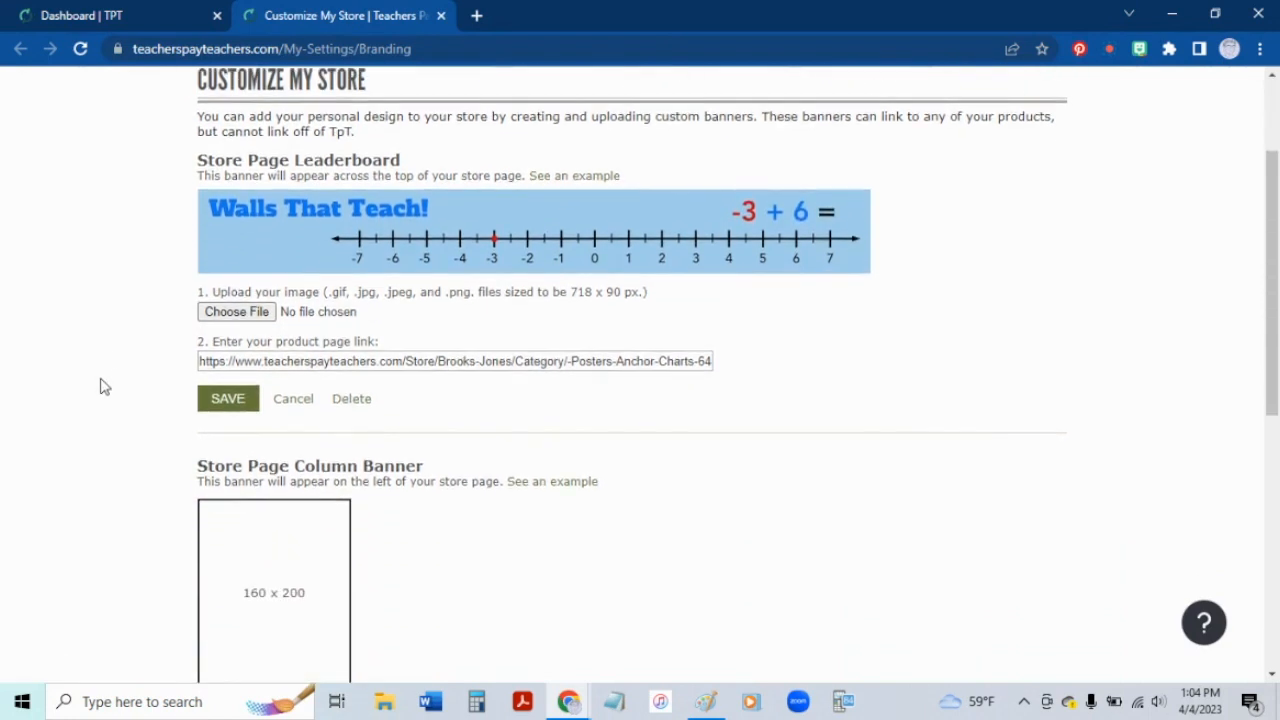
{"action": "scroll", "coordinate": [103, 383], "scroll_direction": "down", "scroll_amount": 1}
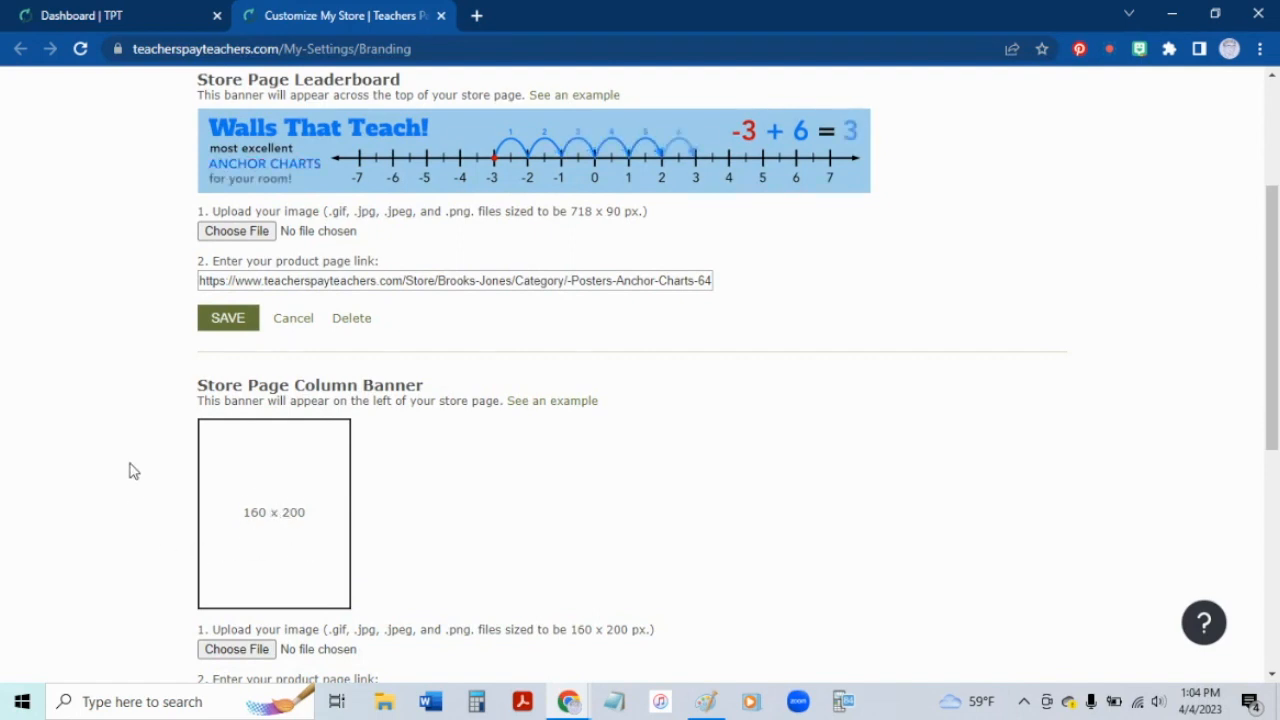
{"action": "scroll", "coordinate": [128, 414], "scroll_direction": "up", "scroll_amount": 3}
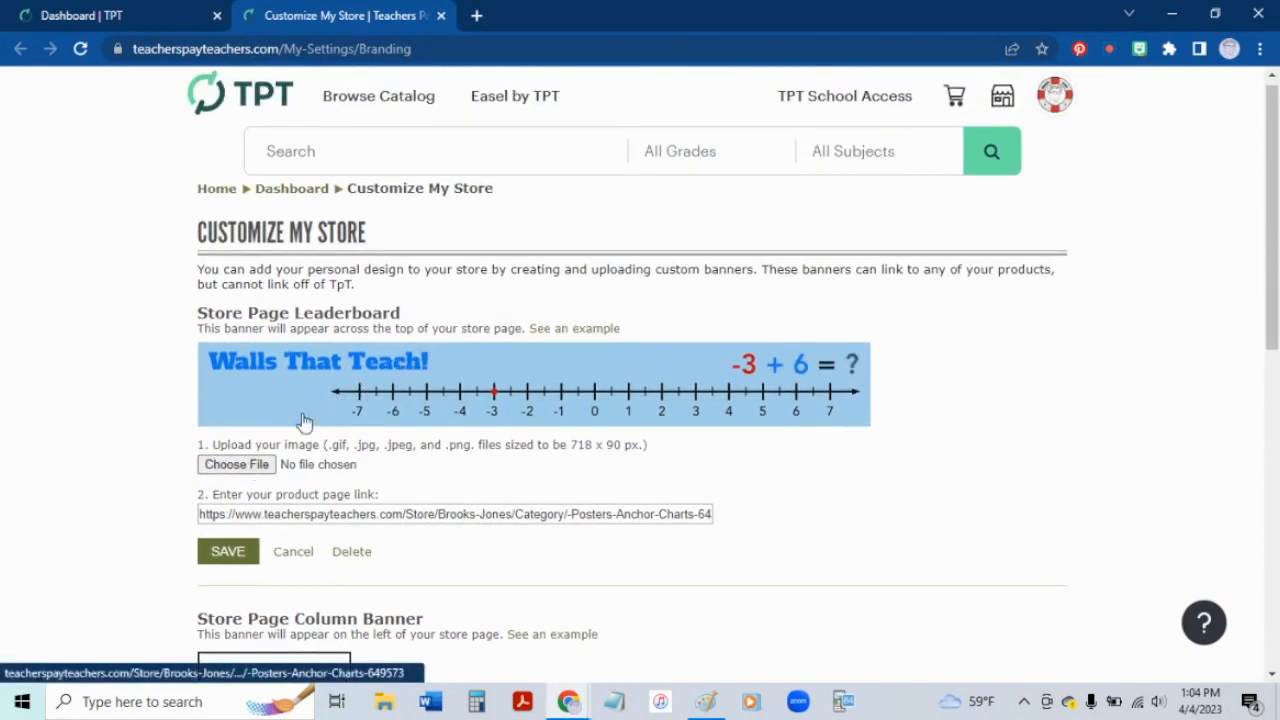
{"action": "left_click", "coordinate": [240, 466]}
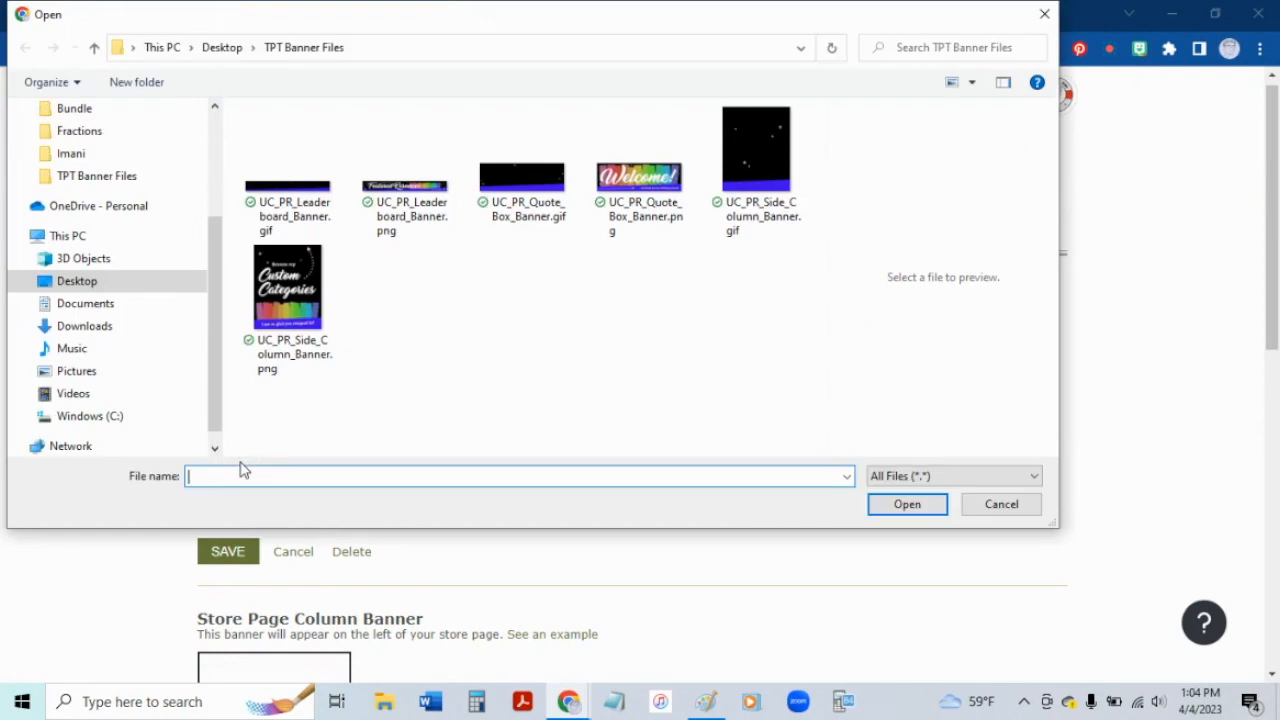
{"action": "left_click", "coordinate": [287, 189]}
{"action": "left_click", "coordinate": [876, 504]}
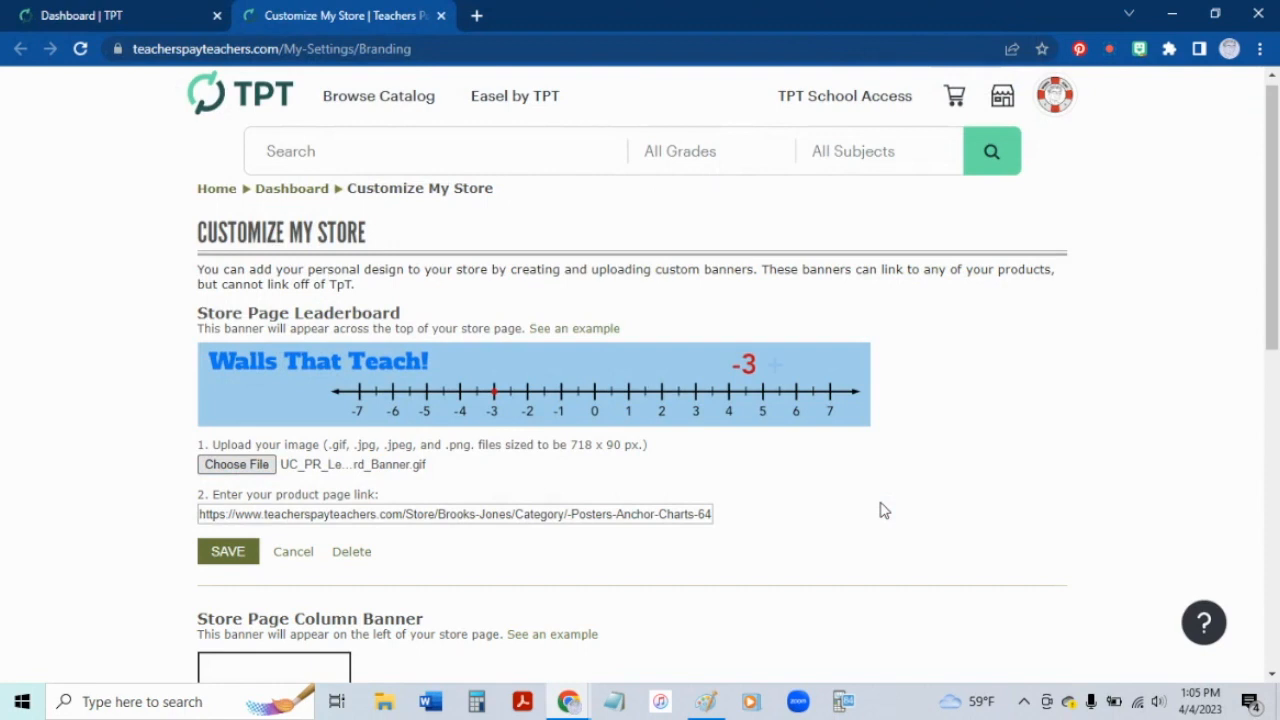
{"action": "left_click", "coordinate": [484, 516]}
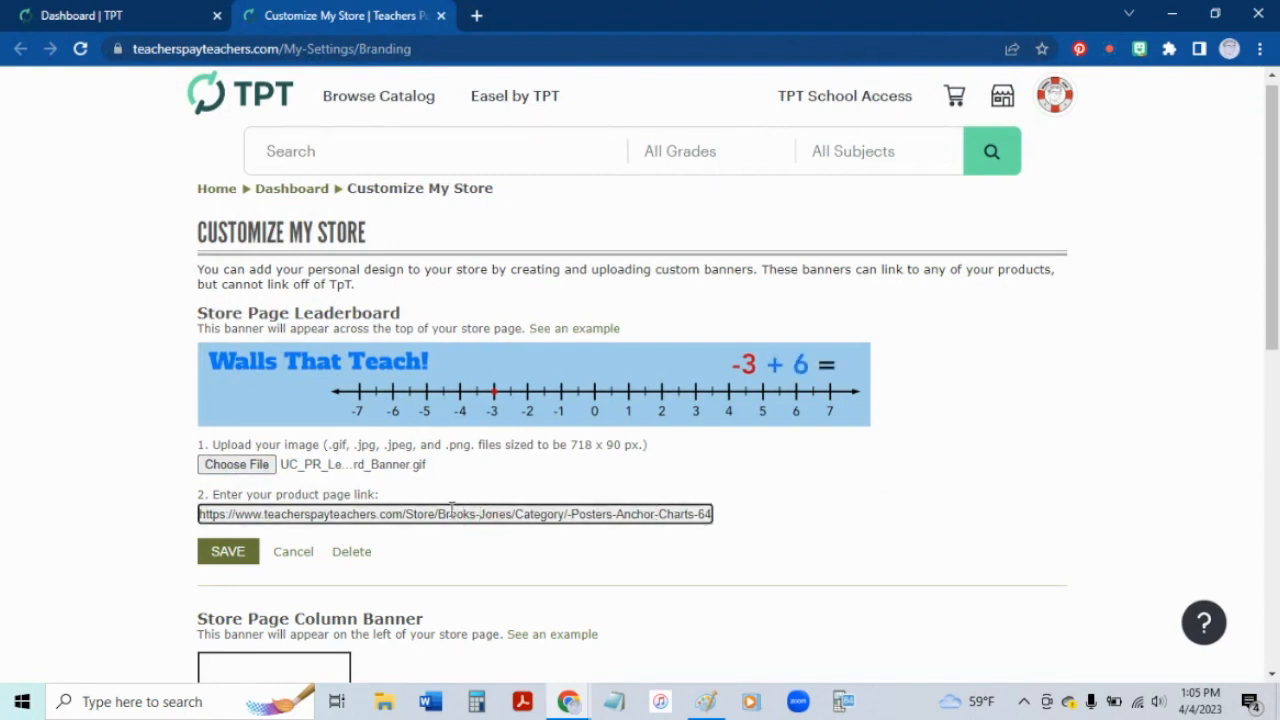
{"action": "left_click", "coordinate": [228, 555]}
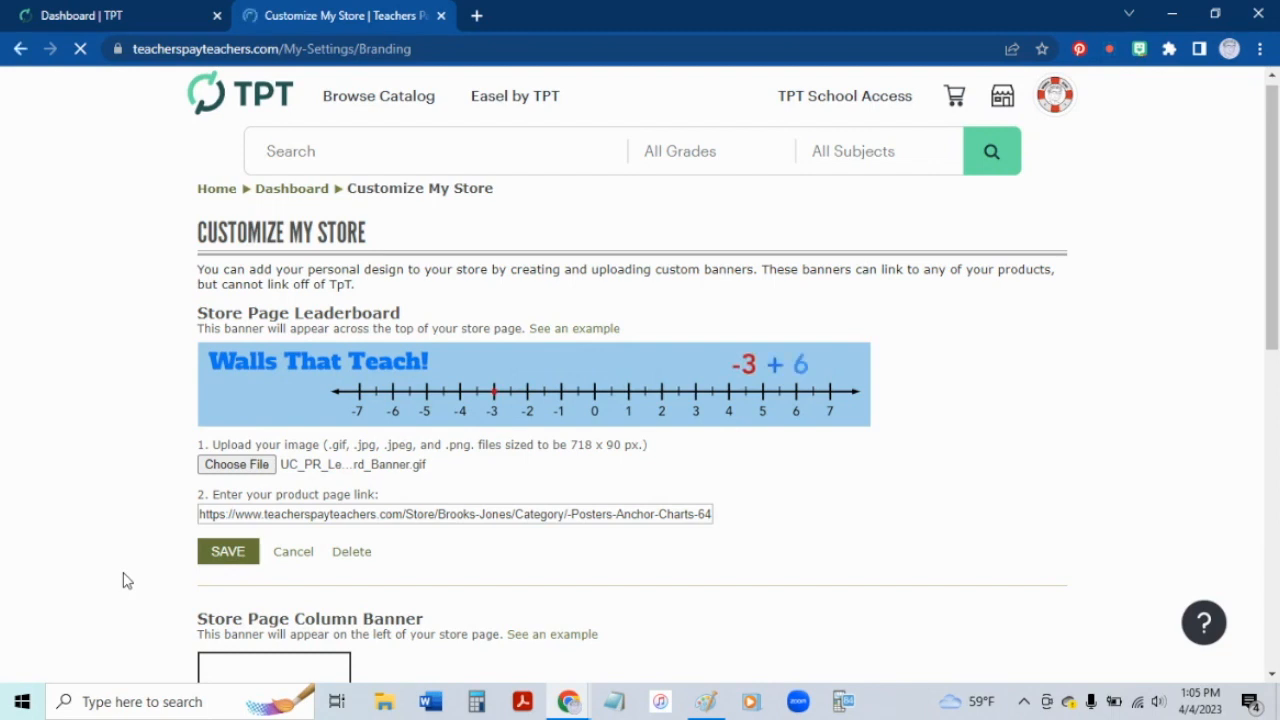
Step: Choose UC_PR_Side_Column_Banner.gif as the image for the store page column banner
{"action": "scroll", "coordinate": [125, 580], "scroll_direction": "down", "scroll_amount": 5}
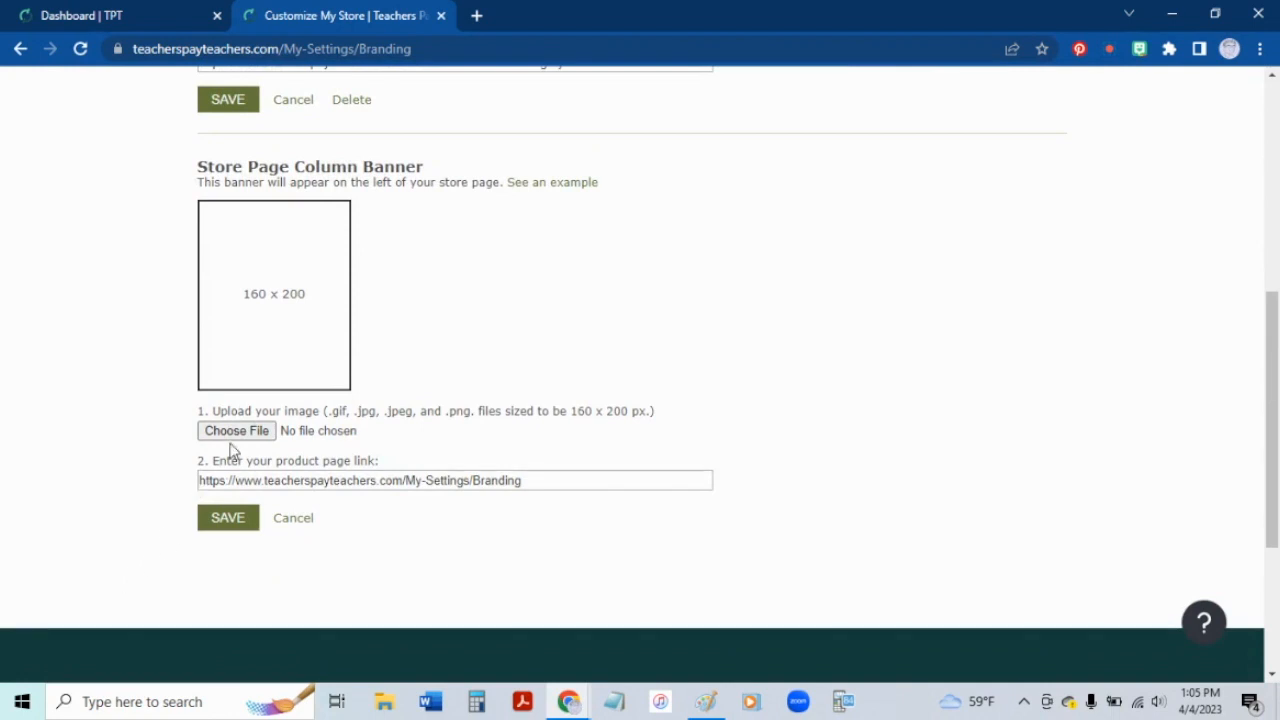
{"action": "left_click", "coordinate": [247, 436]}
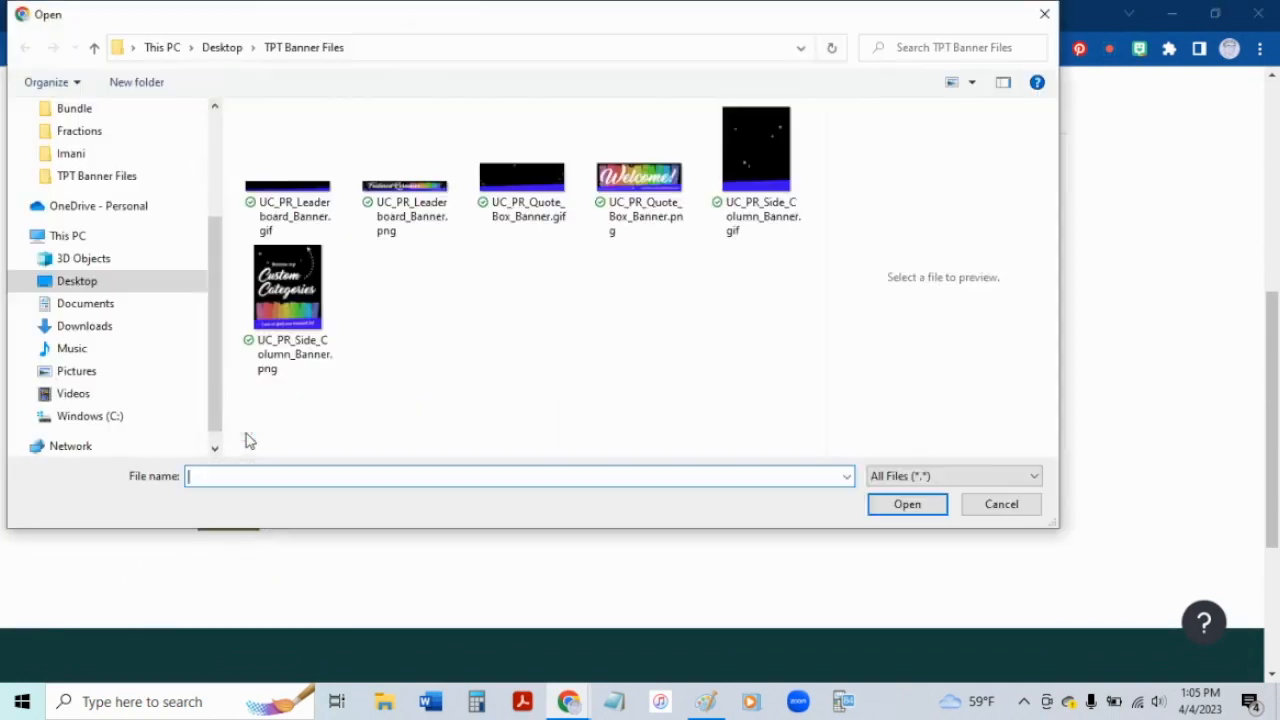
{"action": "left_click", "coordinate": [294, 297]}
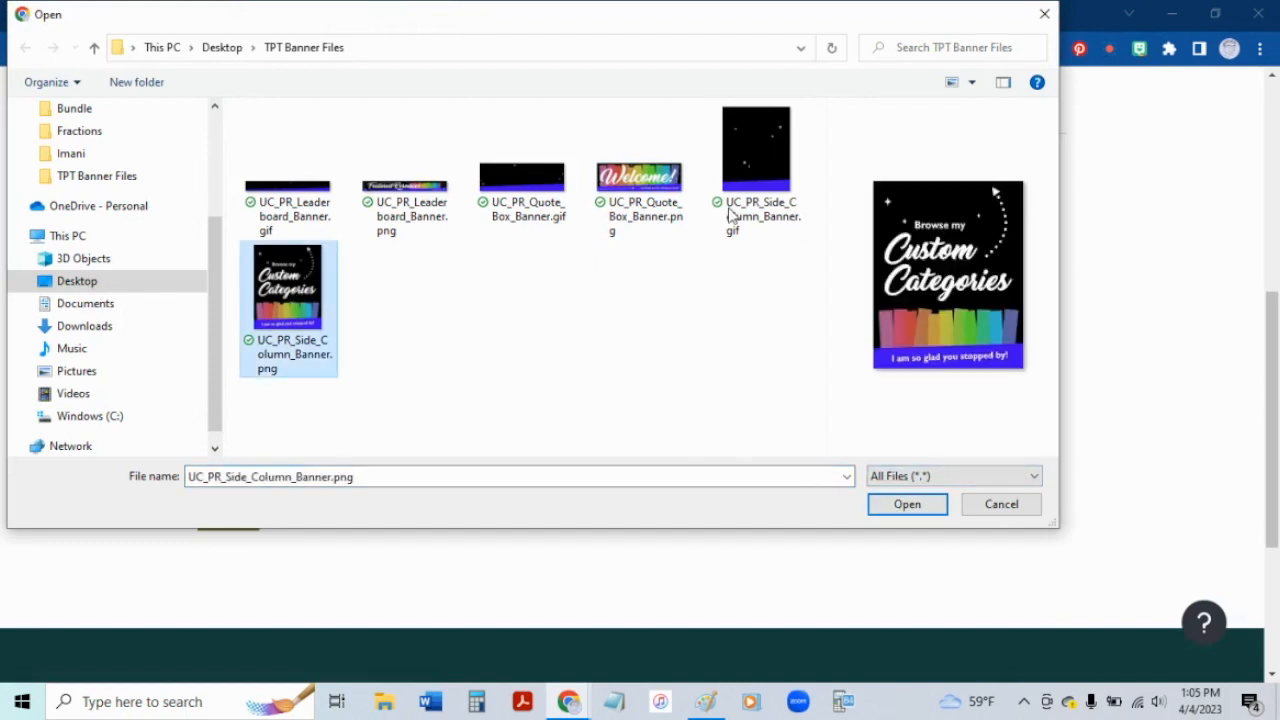
{"action": "left_click", "coordinate": [759, 135]}
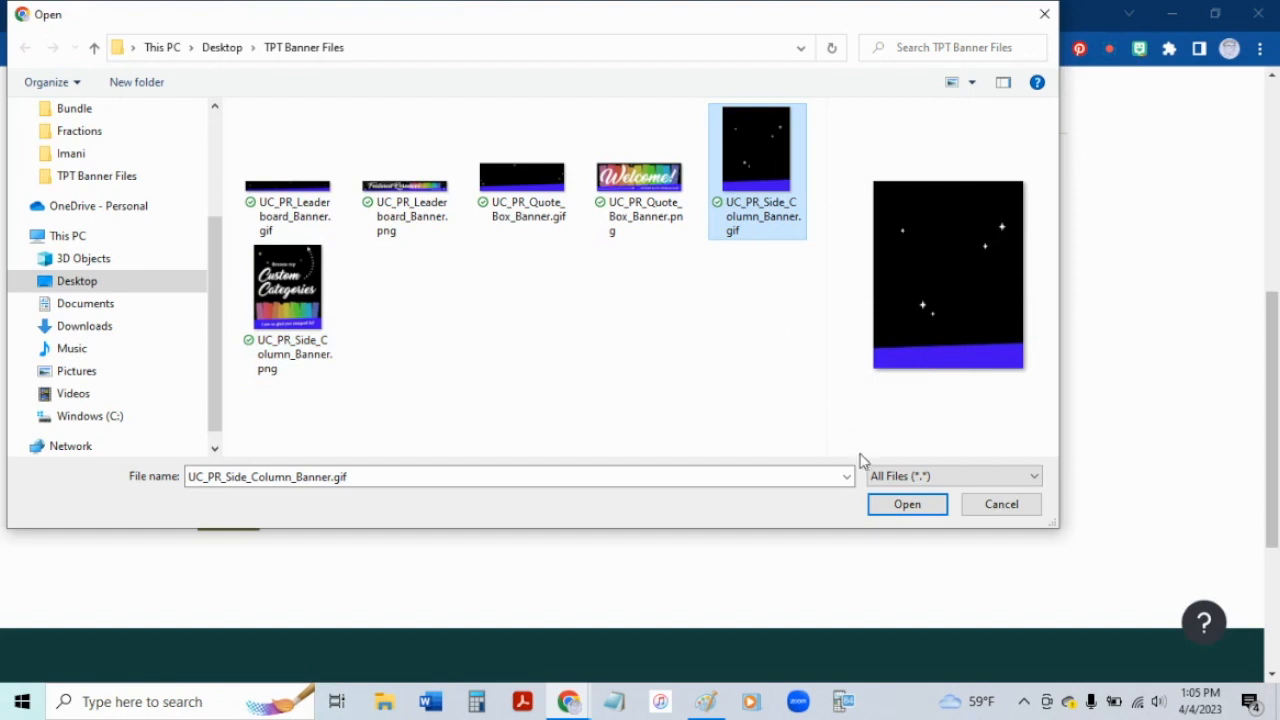
{"action": "left_click", "coordinate": [896, 505]}
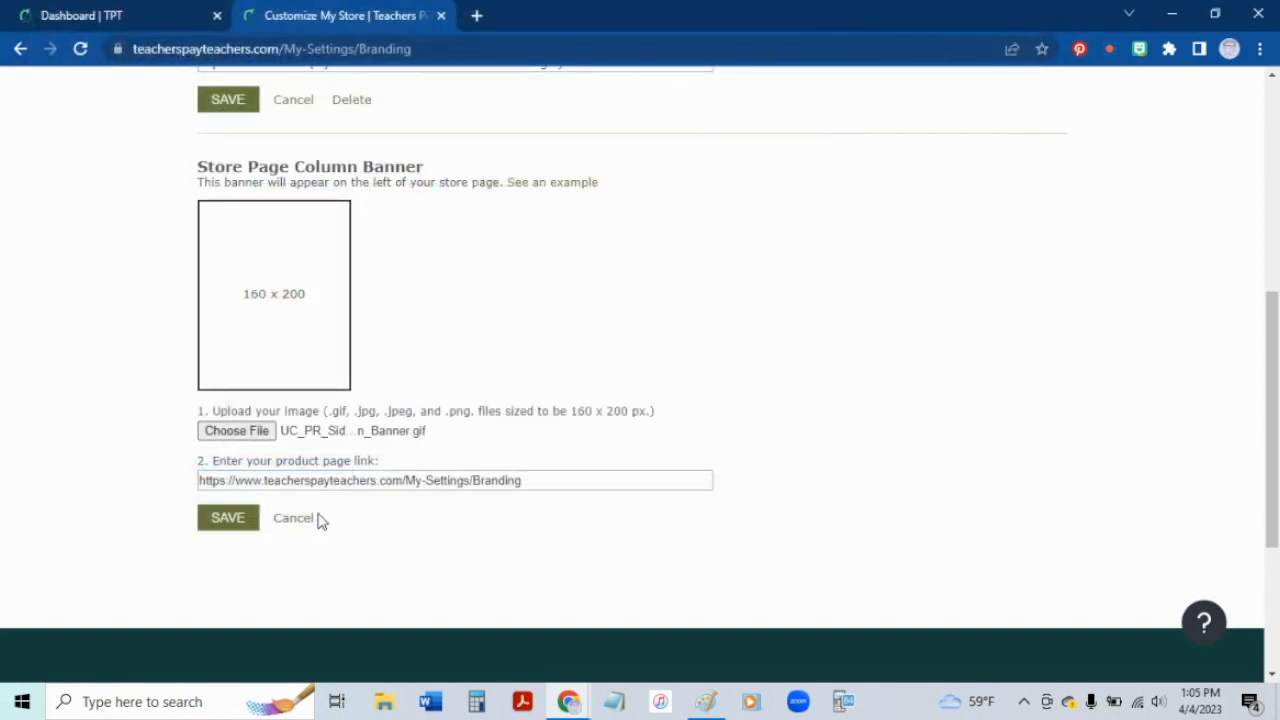
Step: Open the public store page from the dashboard and copy the Grade 1 Math custom category link address
{"action": "left_click", "coordinate": [154, 27]}
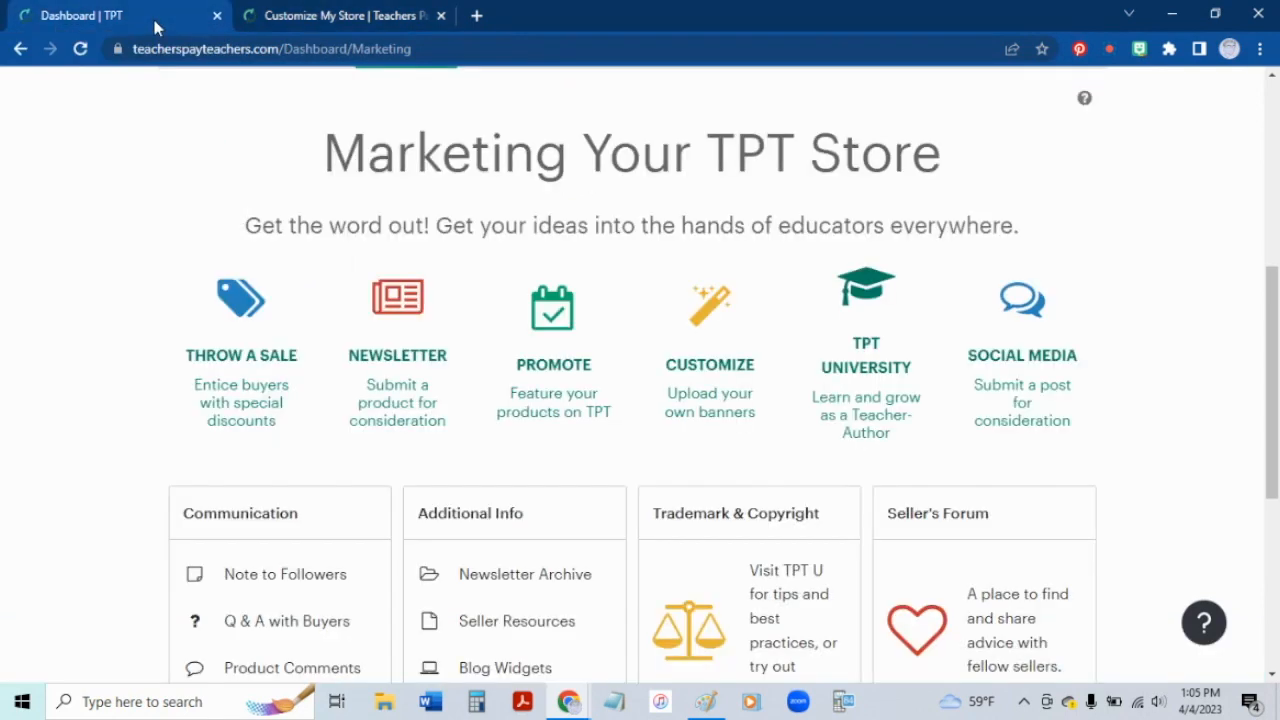
{"action": "scroll", "coordinate": [140, 190], "scroll_direction": "up", "scroll_amount": 5}
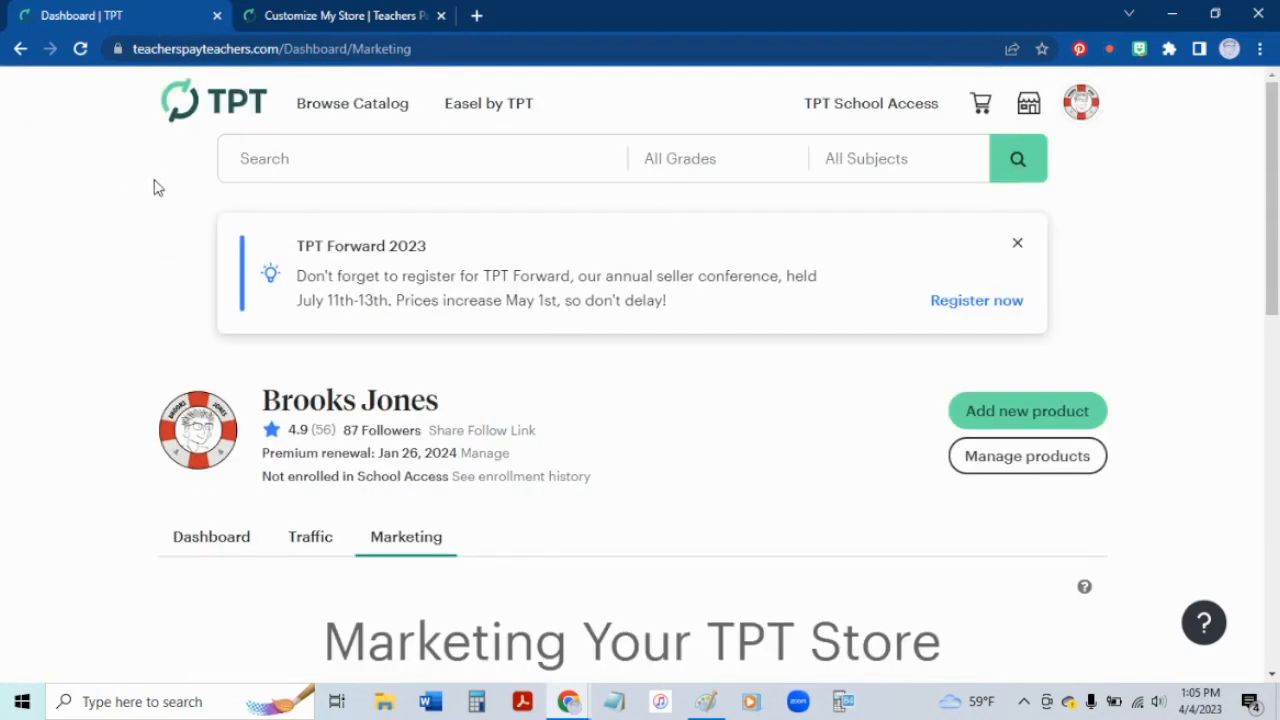
{"action": "left_click", "coordinate": [1029, 103]}
{"action": "left_click", "coordinate": [523, 334]}
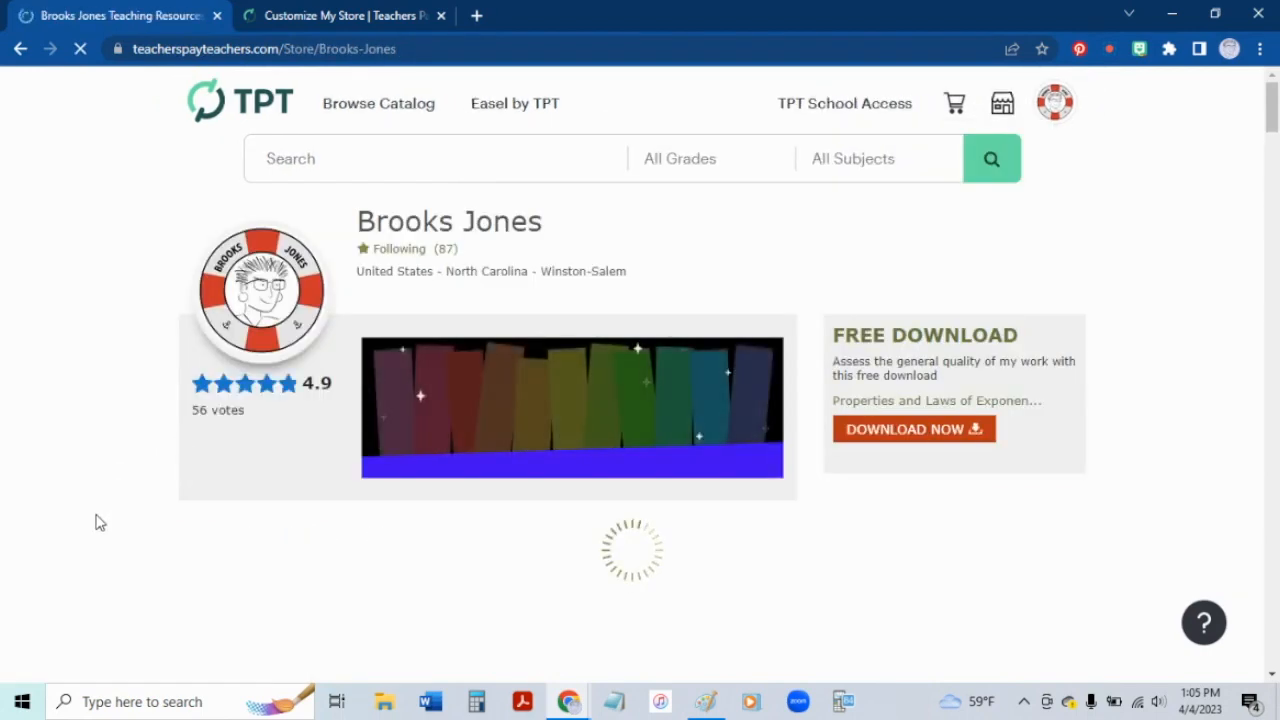
{"action": "scroll", "coordinate": [95, 522], "scroll_direction": "down", "scroll_amount": 3}
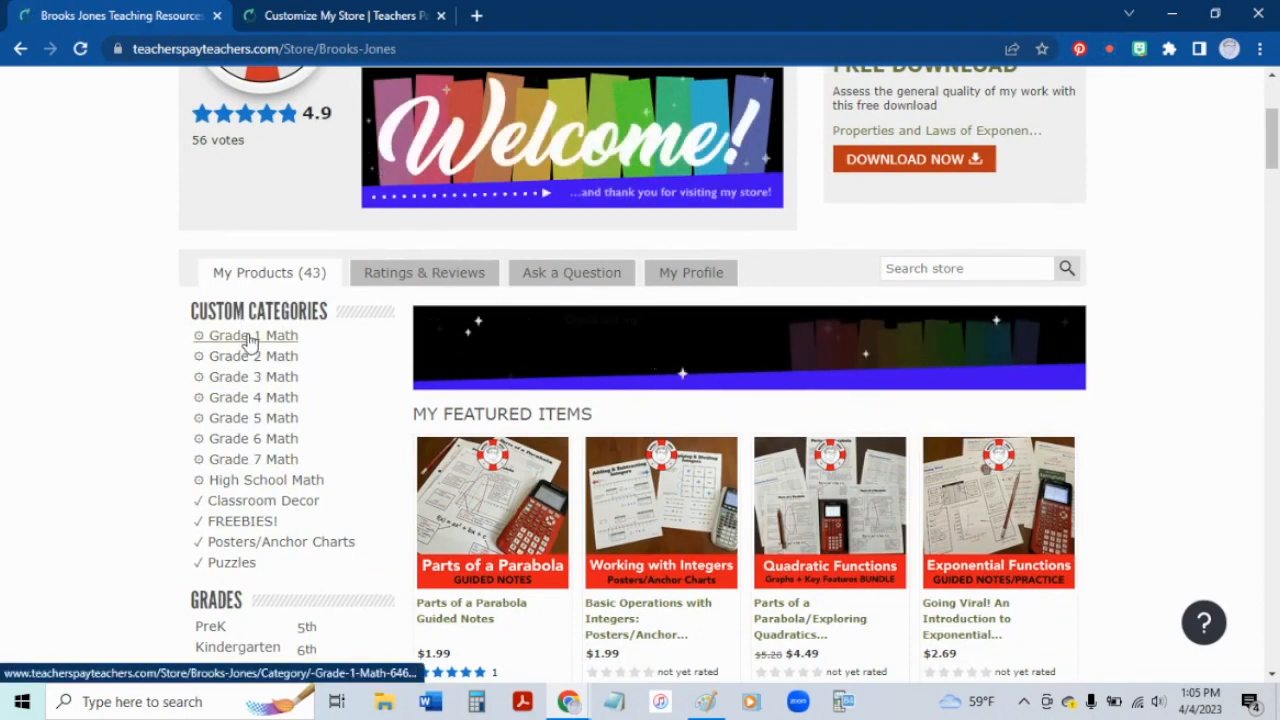
{"action": "right_click", "coordinate": [250, 340]}
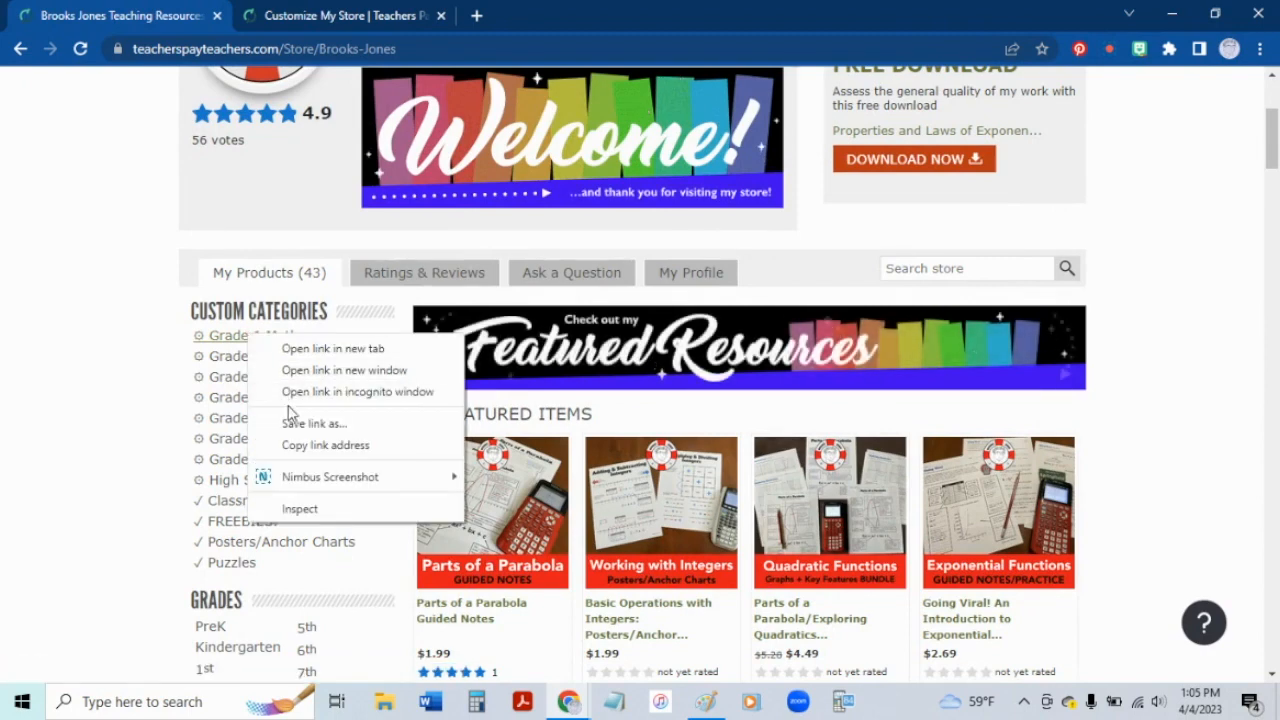
{"action": "left_click", "coordinate": [325, 446]}
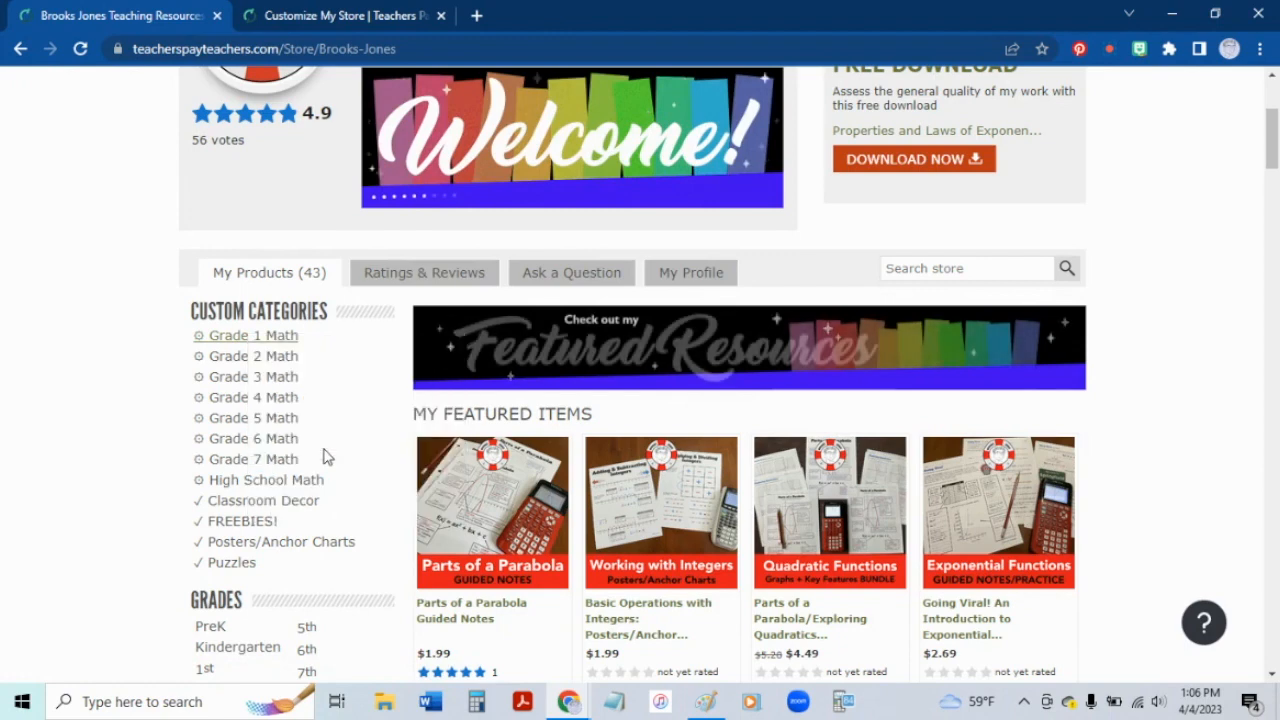
Step: Replace the column banner's product page link with the copied Grade 1 Math category link and save the banner
{"action": "left_click", "coordinate": [343, 16]}
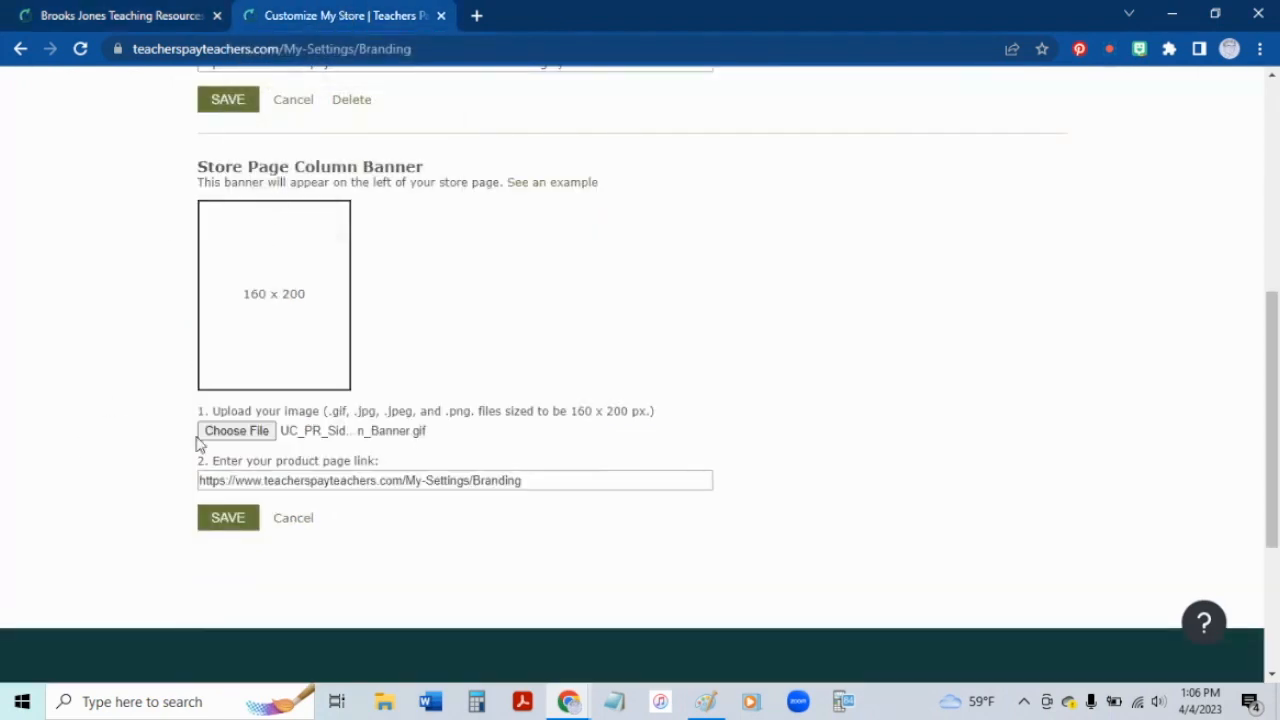
{"action": "left_click_drag", "start_coordinate": [531, 480], "coordinate": [170, 490]}
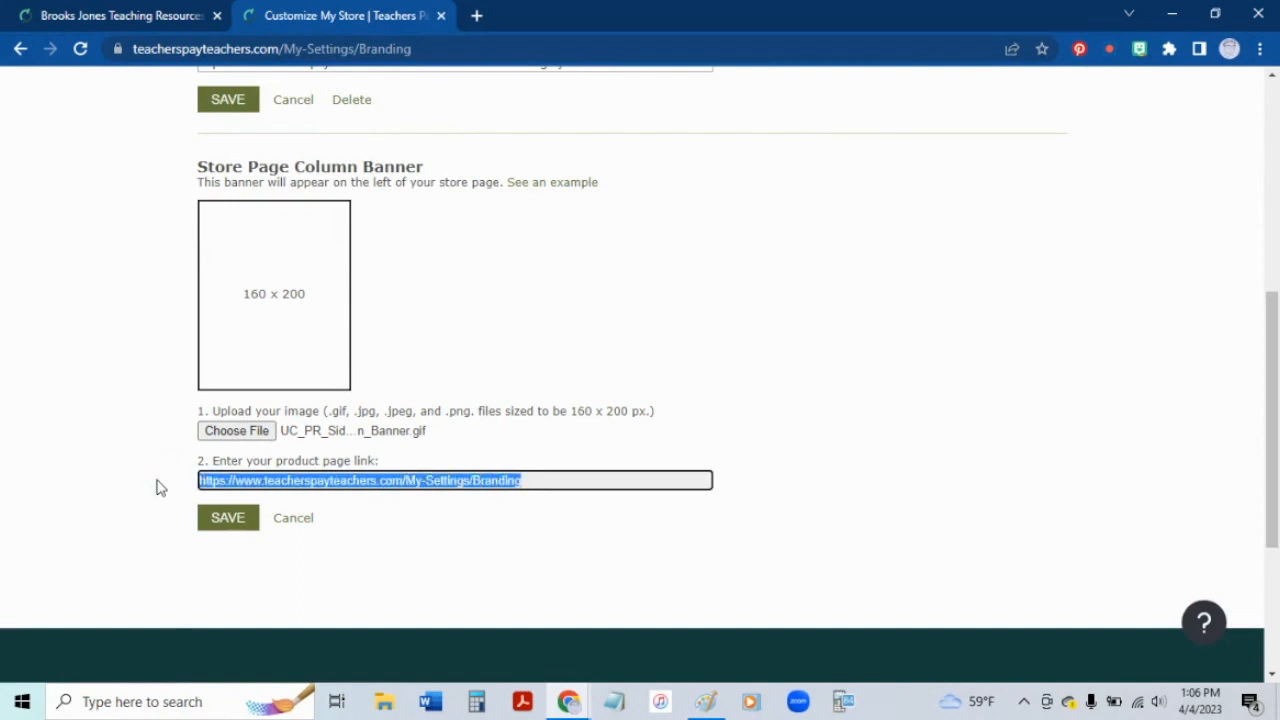
{"action": "key", "text": "ctrl+v"}
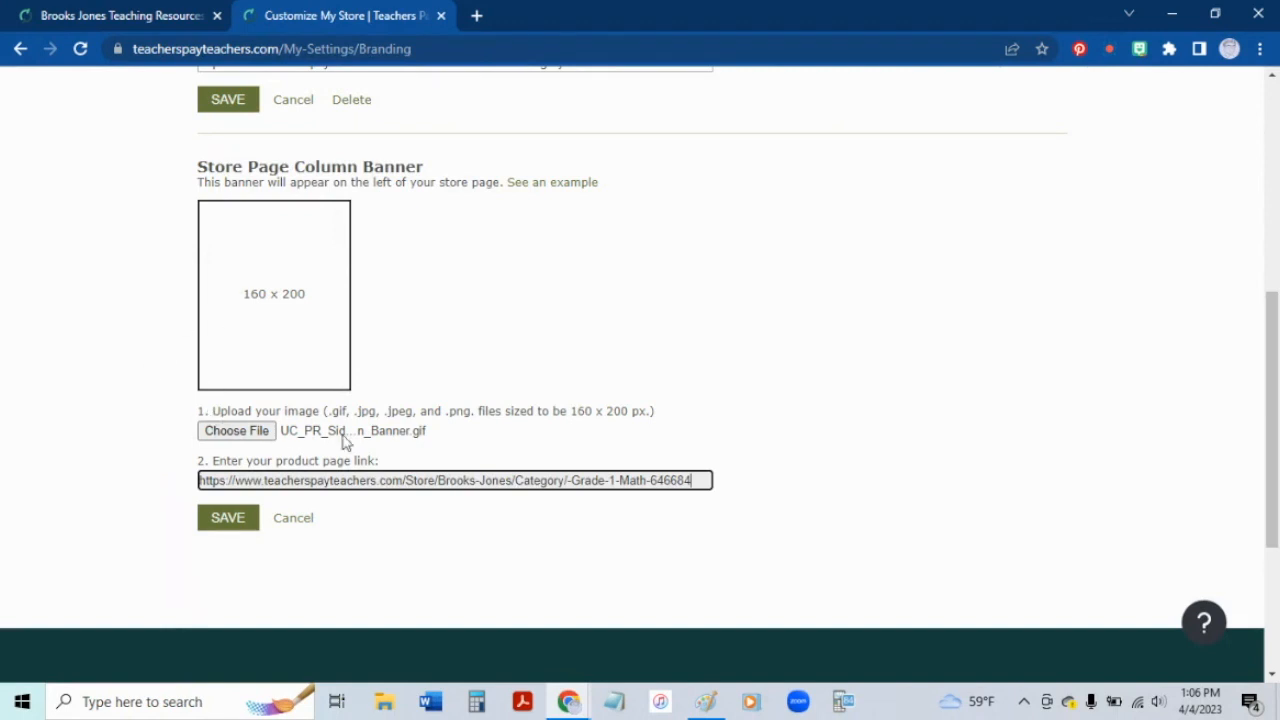
{"action": "left_click", "coordinate": [229, 520]}
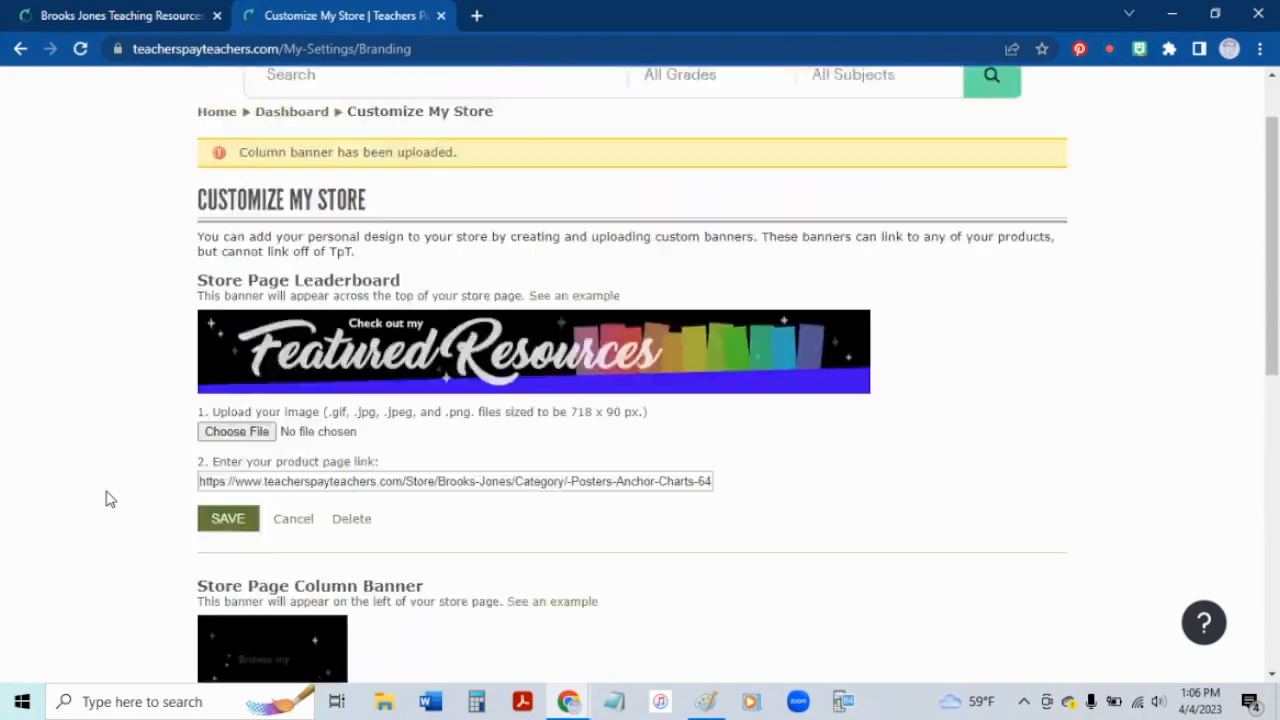
Step: Reload and scroll through the store page to examine the banners and the left column
{"action": "left_click", "coordinate": [158, 20]}
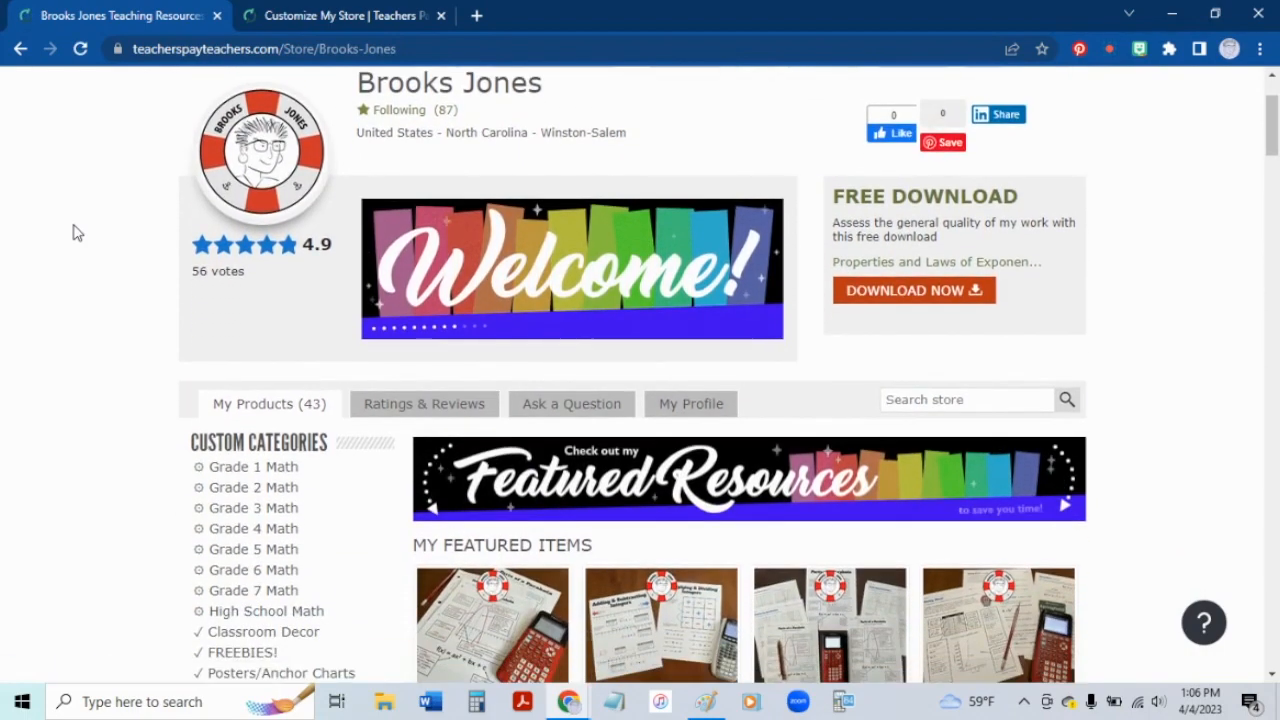
{"action": "scroll", "coordinate": [73, 232], "scroll_direction": "down", "scroll_amount": 2}
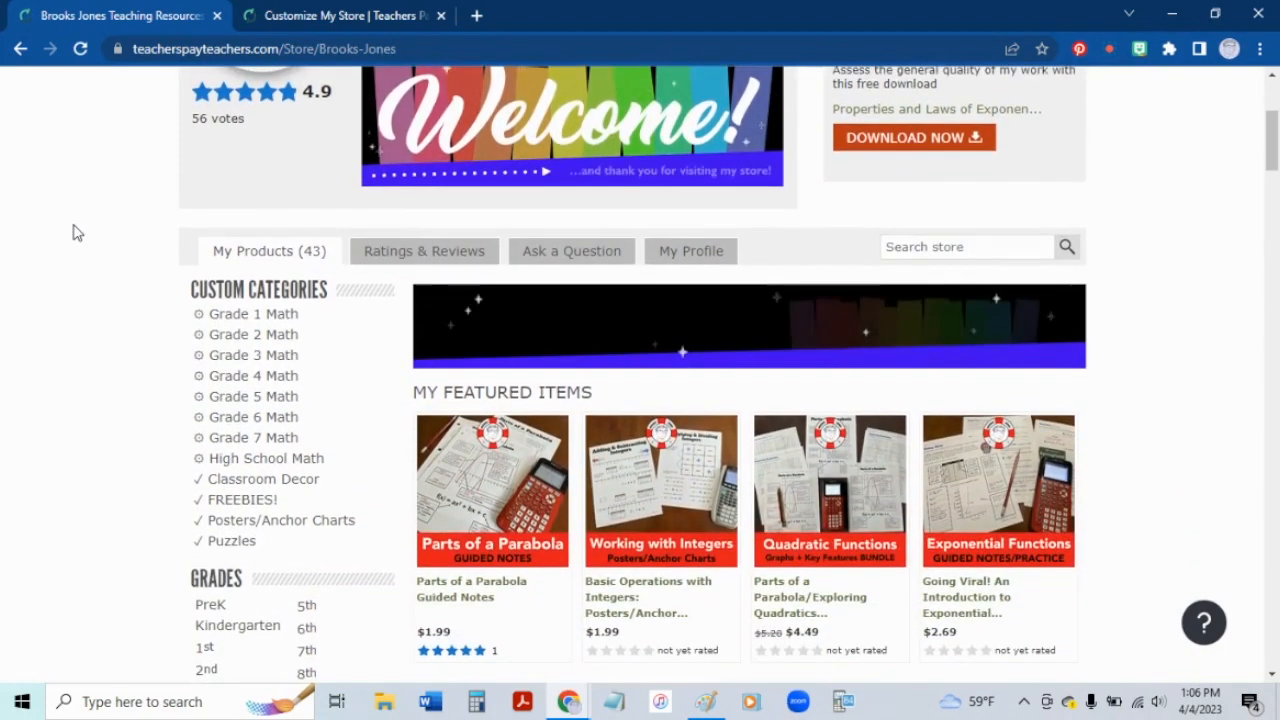
{"action": "scroll", "coordinate": [73, 232], "scroll_direction": "down", "scroll_amount": 10}
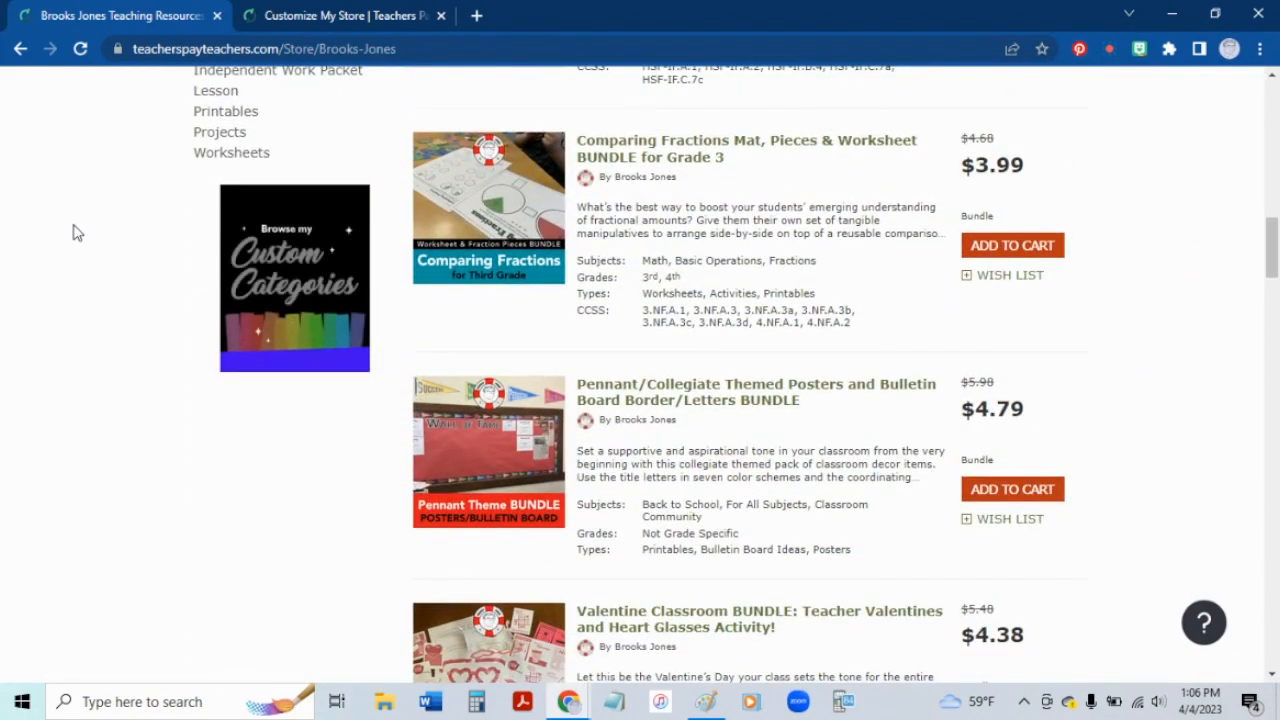
{"action": "scroll", "coordinate": [73, 232], "scroll_direction": "up", "scroll_amount": 3}
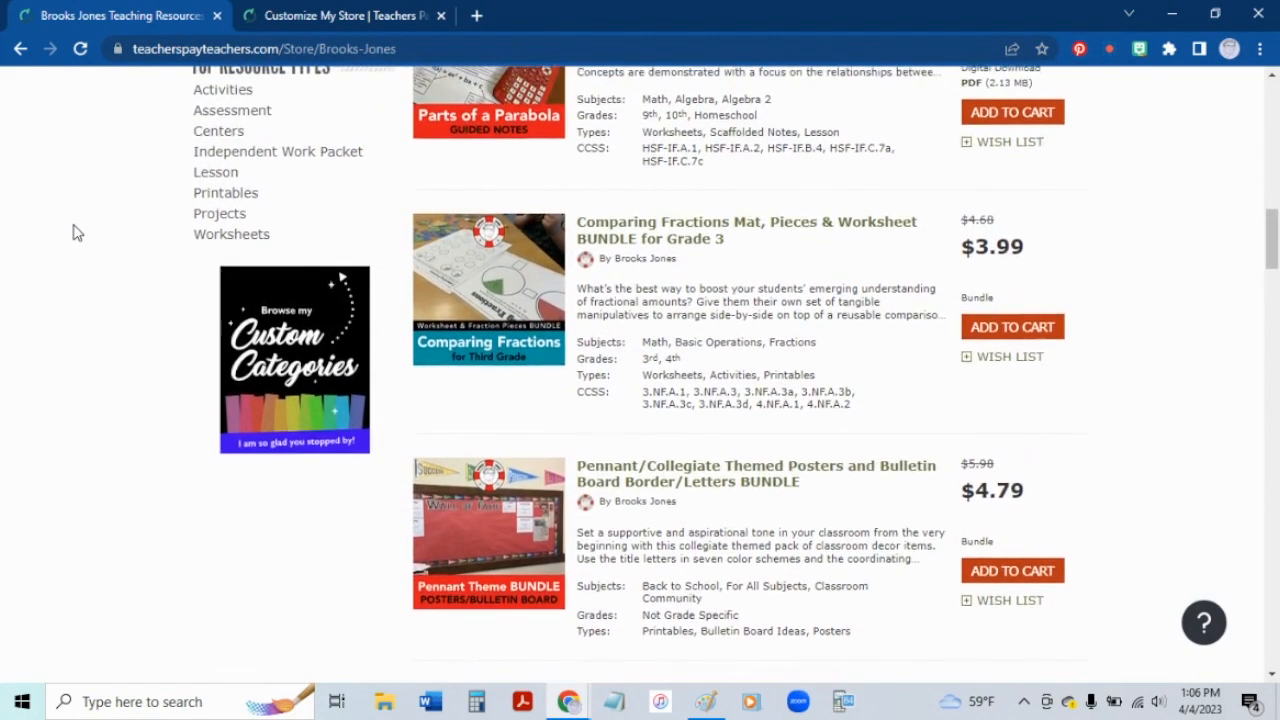
{"action": "scroll", "coordinate": [73, 232], "scroll_direction": "up", "scroll_amount": 6}
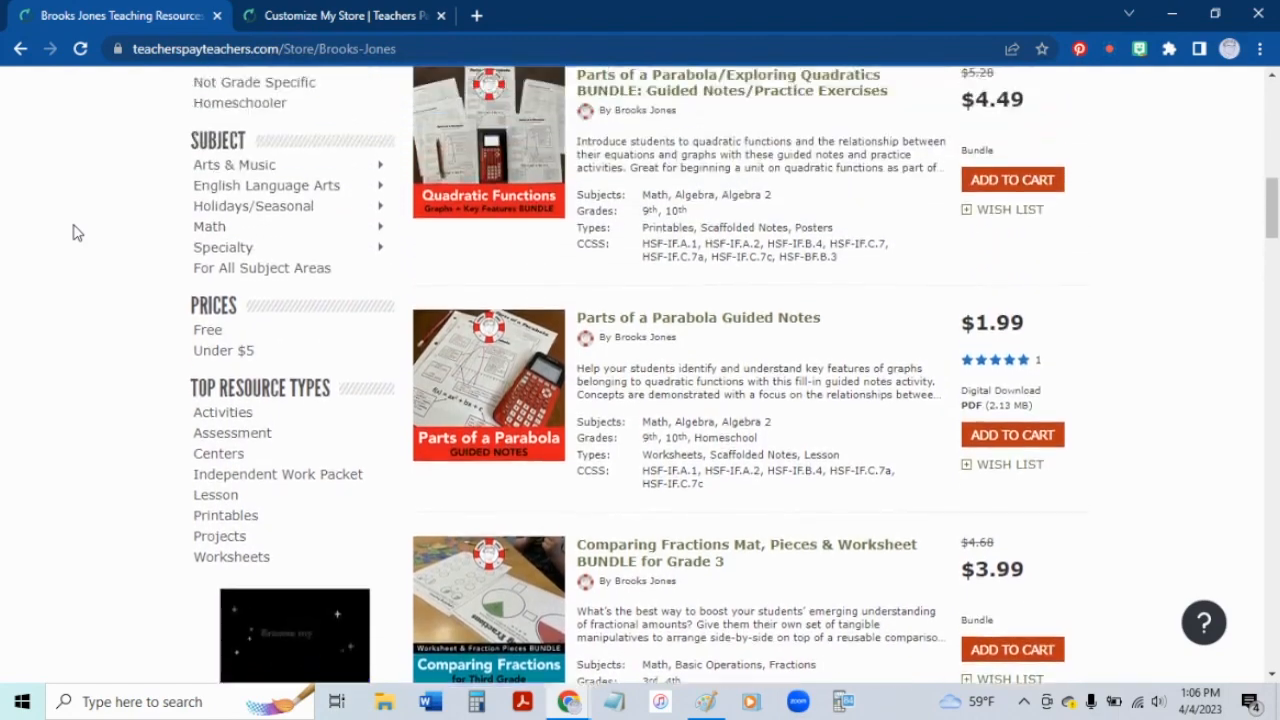
{"action": "scroll", "coordinate": [73, 232], "scroll_direction": "up", "scroll_amount": 6}
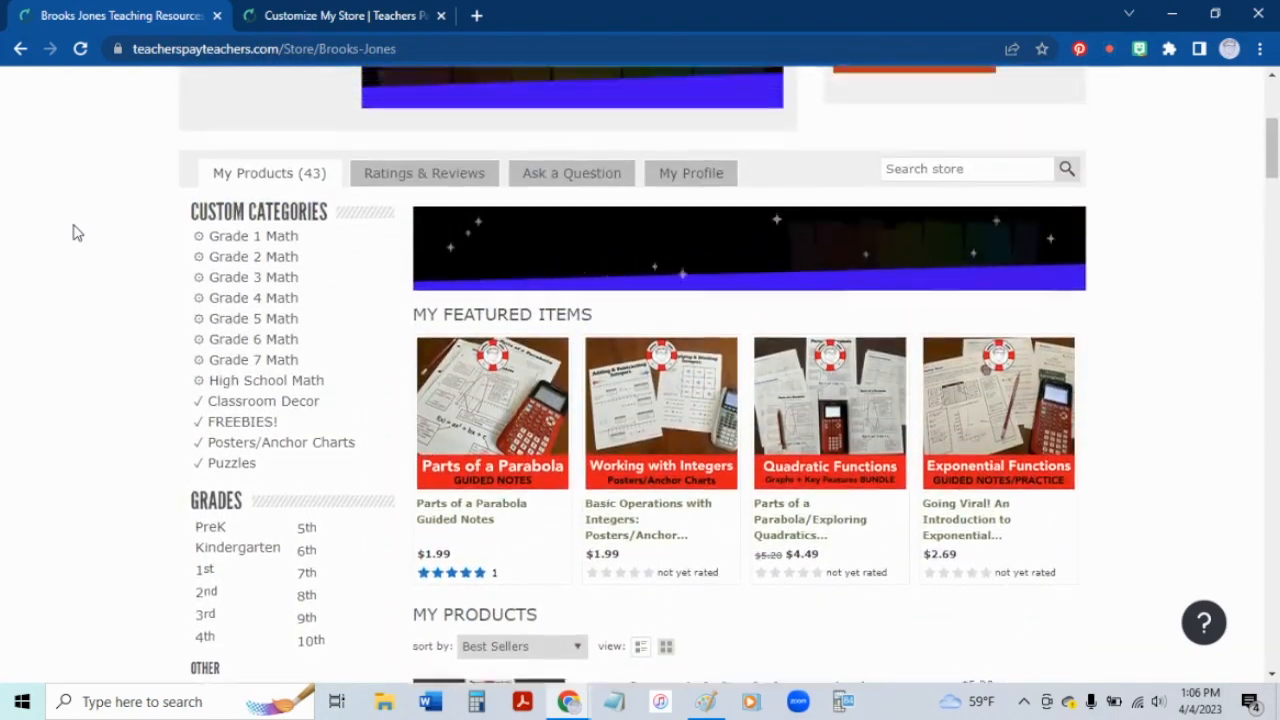